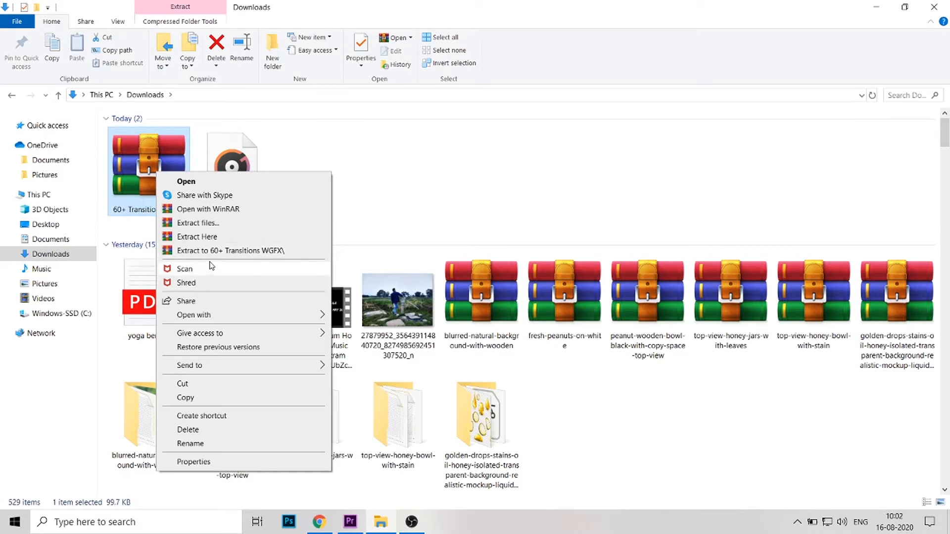
Extract the 60+ Transitions WGFX archive into its own folder, open that folder and select the preset file inside.
click(207, 252)
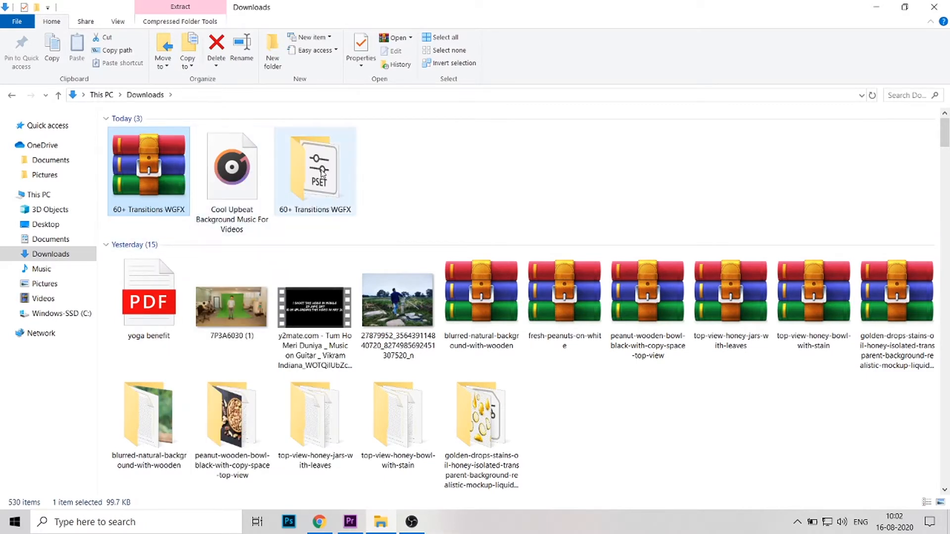
double_click(321, 172)
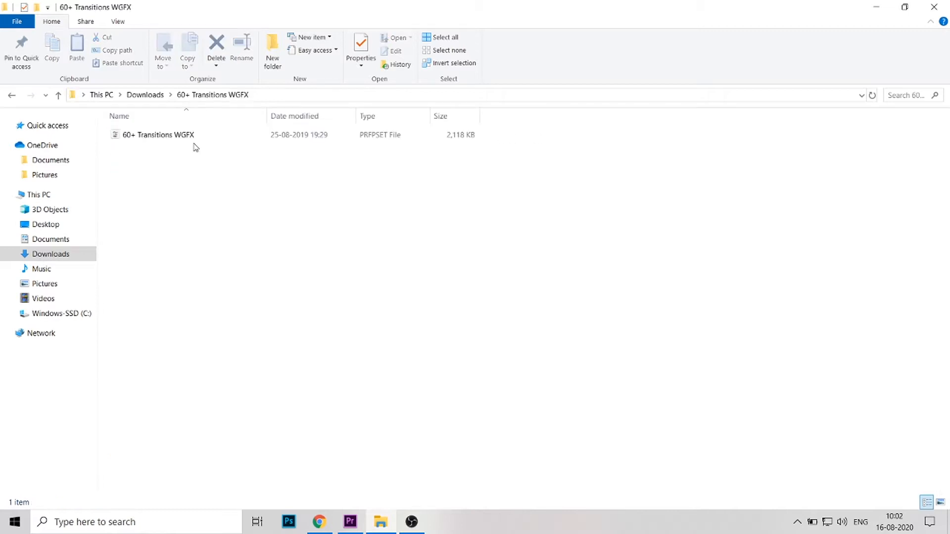
click(190, 138)
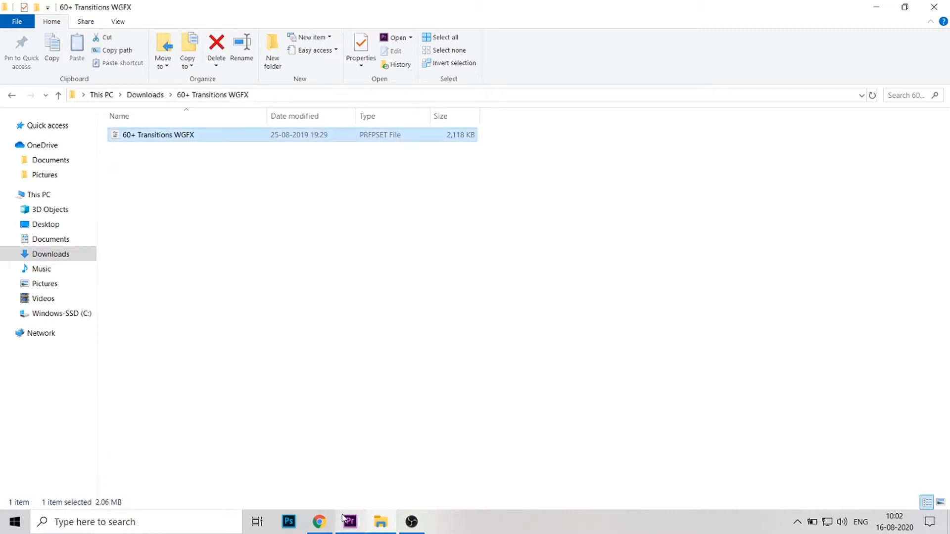
Switch to Premiere Pro and bring up the Effects panel.
click(347, 520)
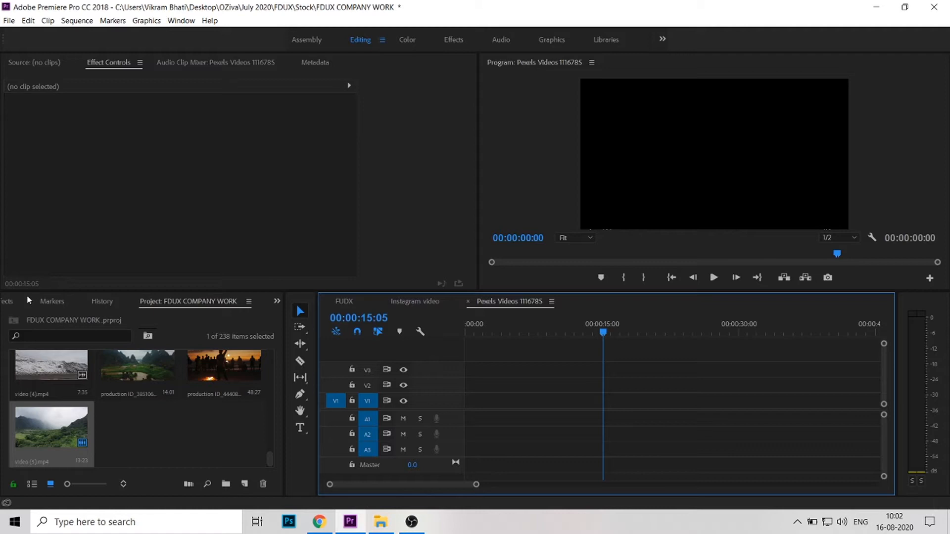
click(277, 302)
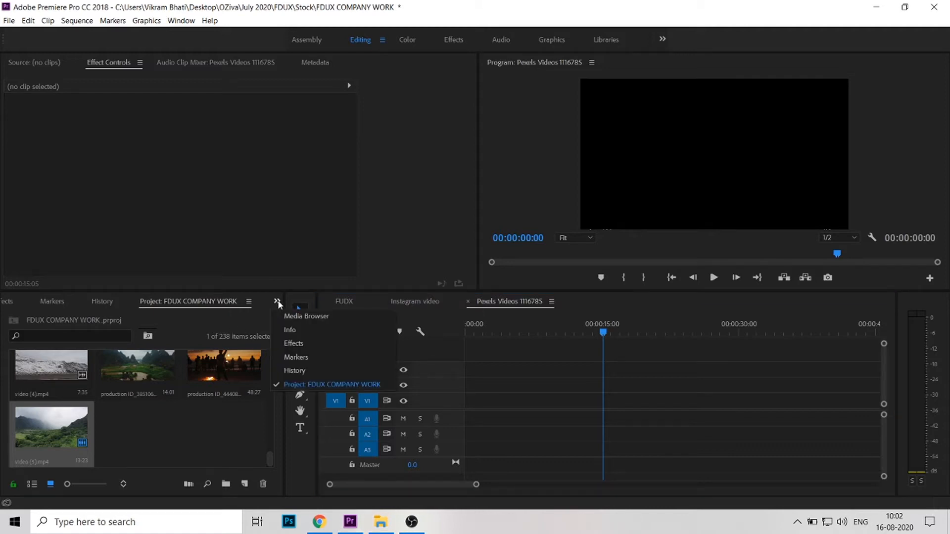
click(285, 342)
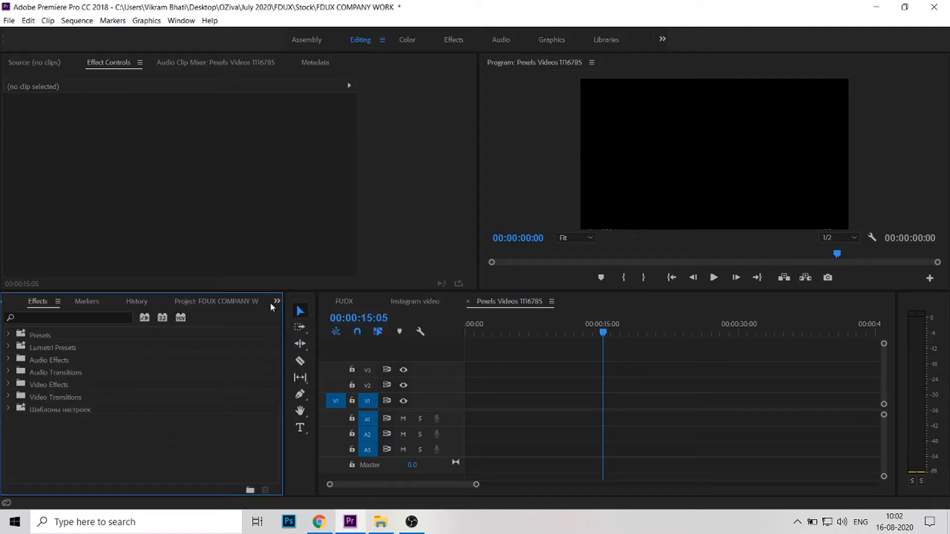
click(183, 21)
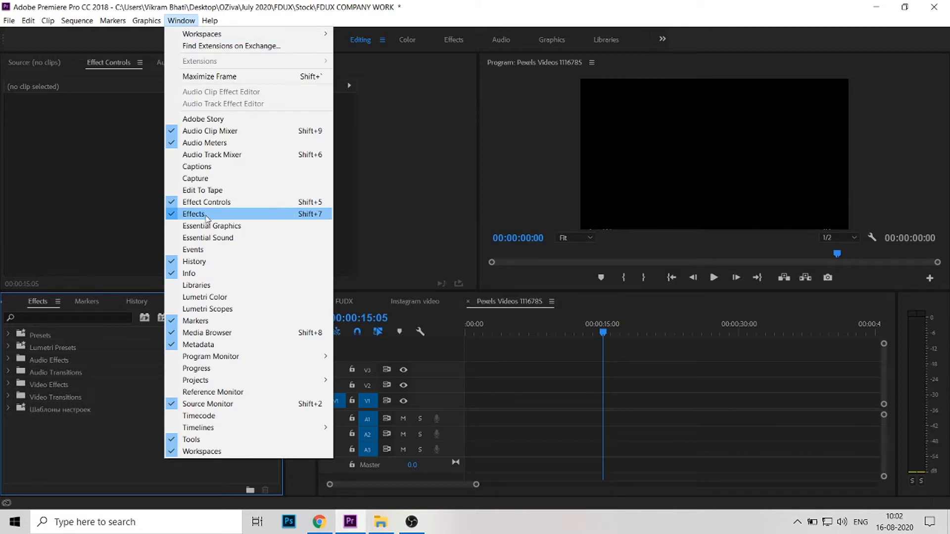
Start importing presets and choose the 60+ Transitions WGFX preset file from its folder in Downloads.
click(50, 335)
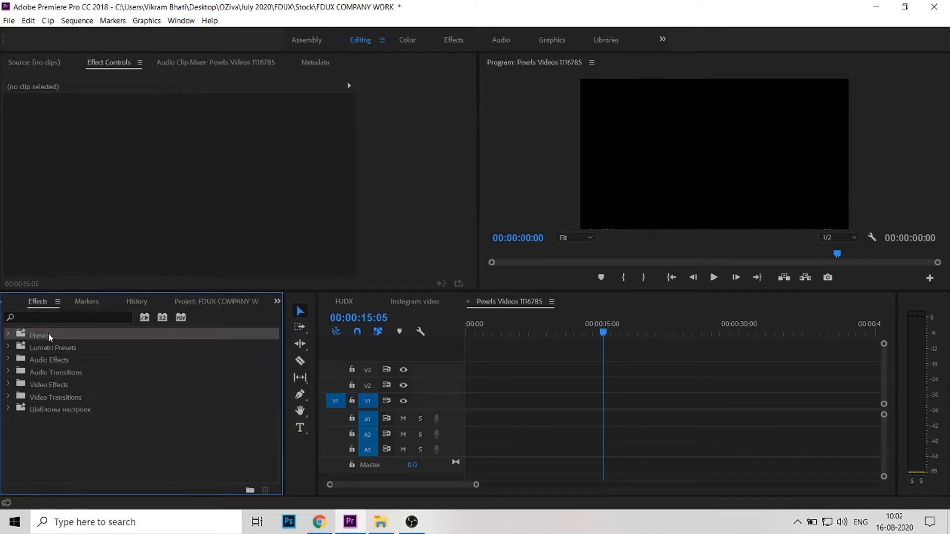
right_click(60, 334)
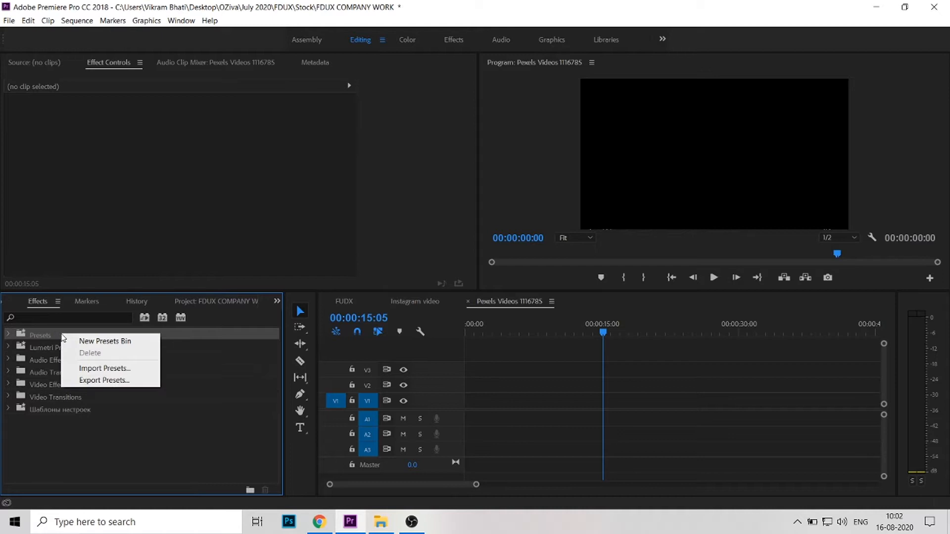
click(96, 368)
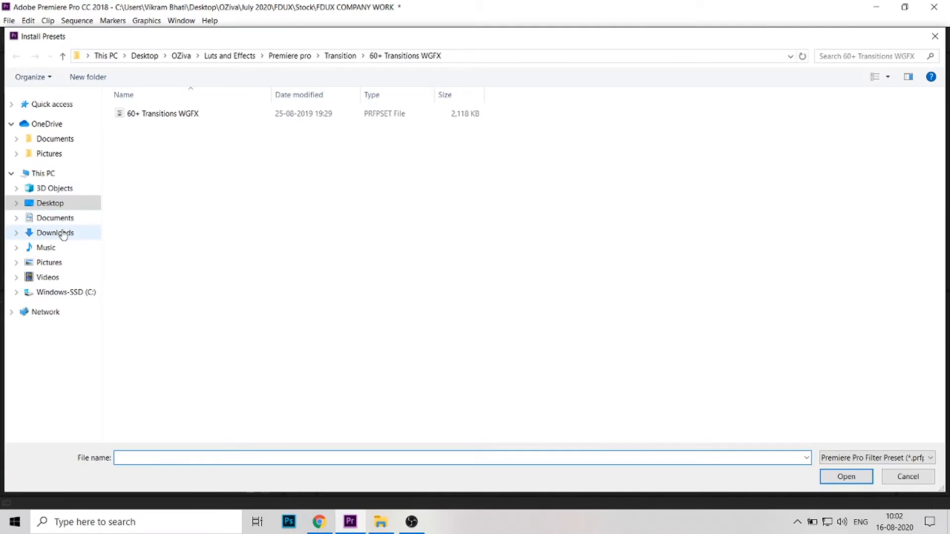
click(55, 232)
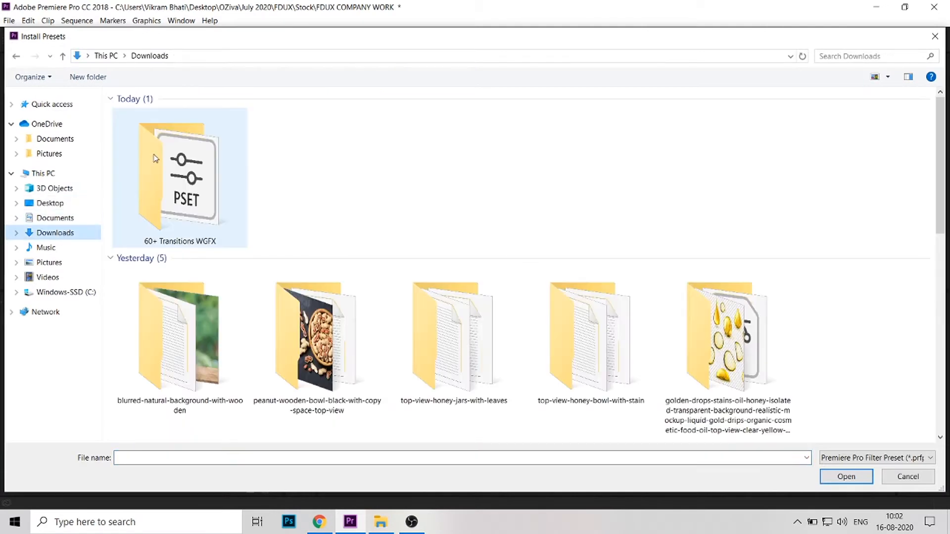
double_click(165, 156)
click(144, 121)
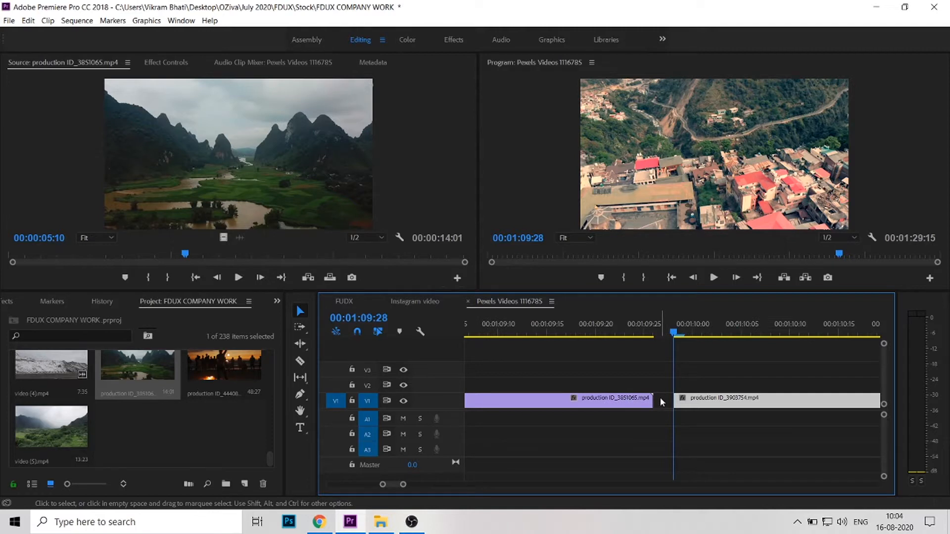
Close the gap between the two clips on V1 and place the playhead on their cut at 00:01:09:26.
click(661, 402)
key(Delete)
click(653, 329)
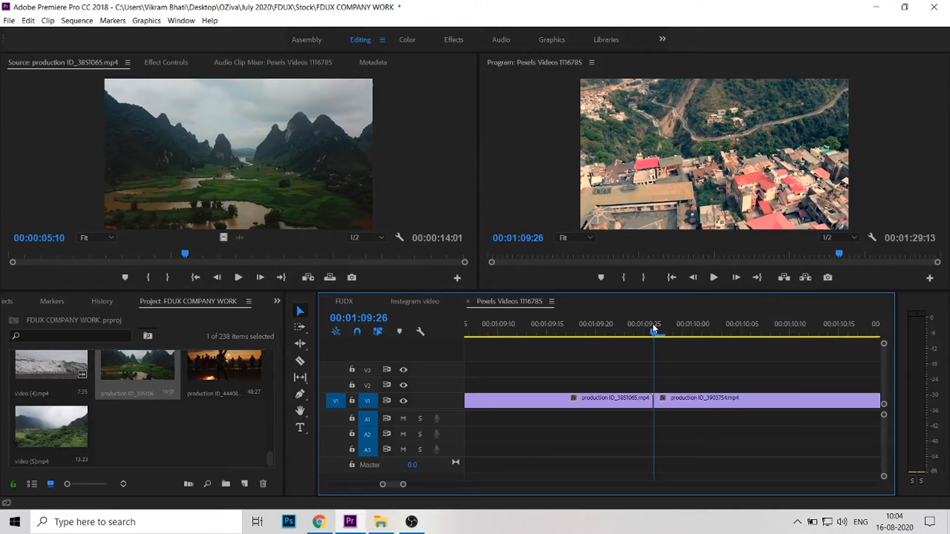
Split the second clip 20 frames after the cut, at 00:01:10:16.
key(minus)
key(minus)
key(minus)
key(Right)
key(Right)
key(Right)
key(Right)
key(Right)
key(Right)
key(Right)
key(Right)
key(Right)
key(Right)
key(Right)
key(Right)
key(Right)
key(Right)
key(Right)
key(Right)
key(Right)
key(Right)
key(Right)
key(Right)
key(equal)
key(equal)
key(equal)
key(c)
click(674, 399)
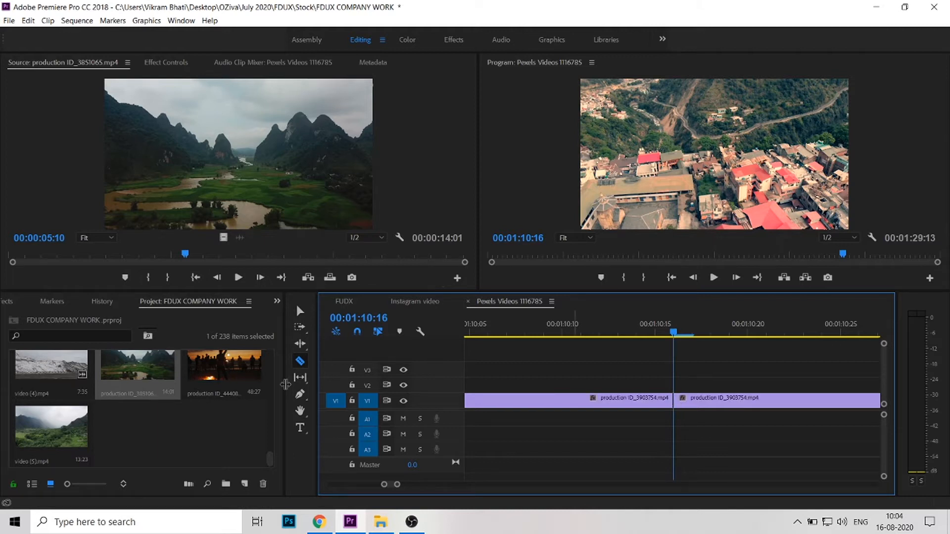
Split the first clip 20 frames before the cut between the two clips, at 00:01:09:06.
key(minus)
key(minus)
drag(651, 325, 634, 324)
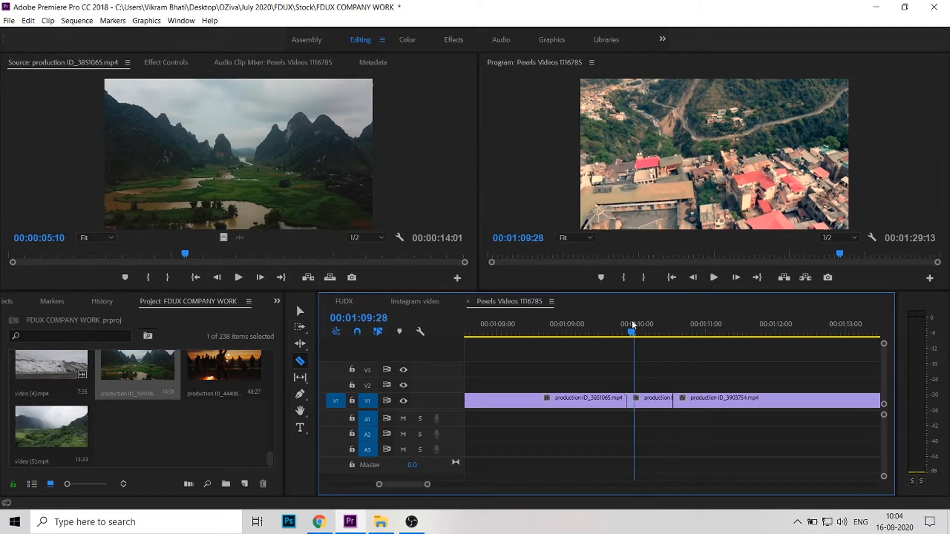
key(equal)
key(equal)
key(equal)
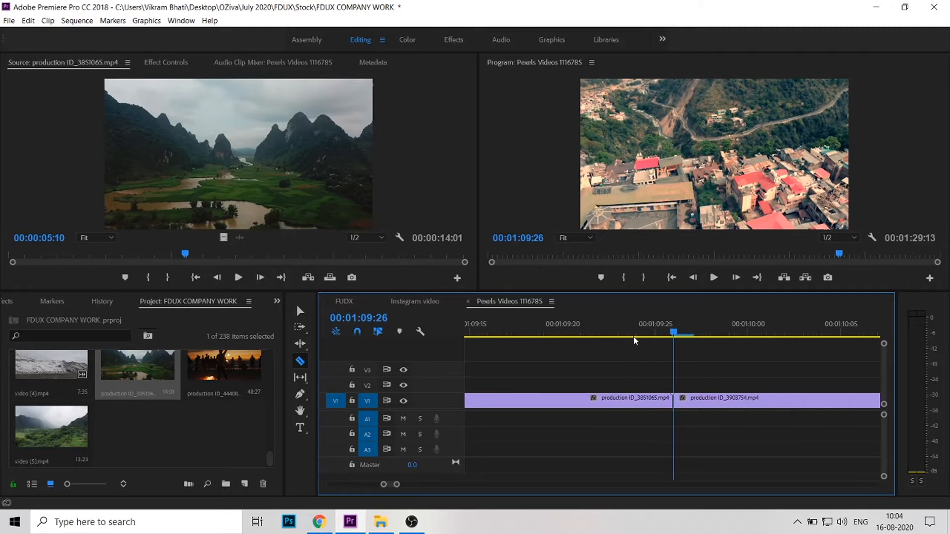
key(Left)
key(Left)
key(Left)
key(Left)
key(Left)
key(Left)
key(Left)
key(Left)
key(Left)
key(Left)
key(Left)
key(Left)
key(Left)
key(Left)
key(Left)
key(Left)
key(Left)
key(Left)
key(Left)
key(Left)
key(minus)
click(612, 364)
key(minus)
key(v)
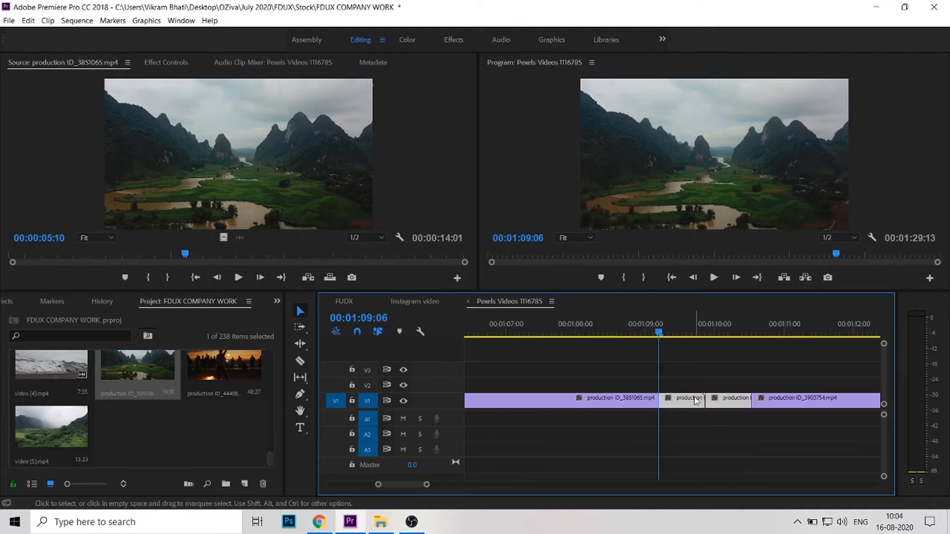
Nest the two 20-frame segments around the cut, keeping the suggested name, and play through the nested section.
right_click(697, 401)
drag(675, 362, 755, 424)
right_click(718, 401)
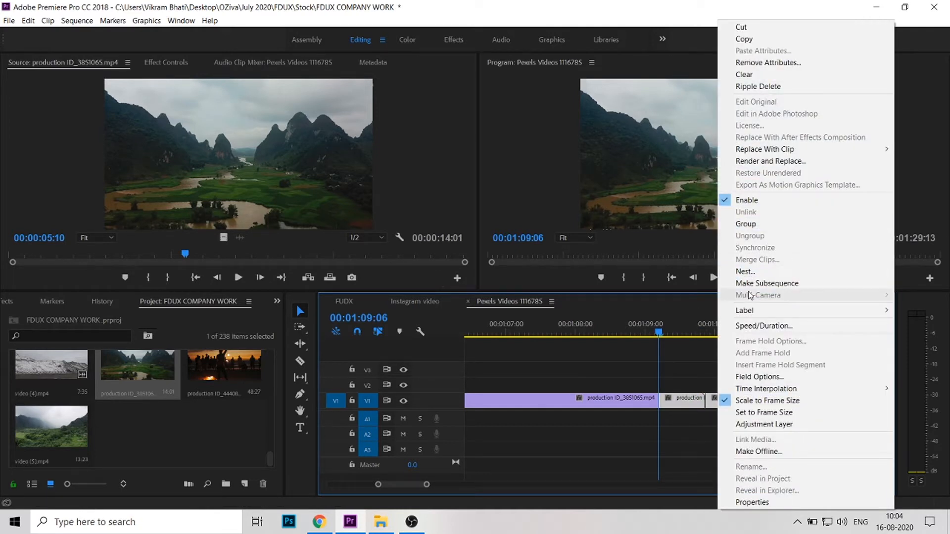
click(746, 271)
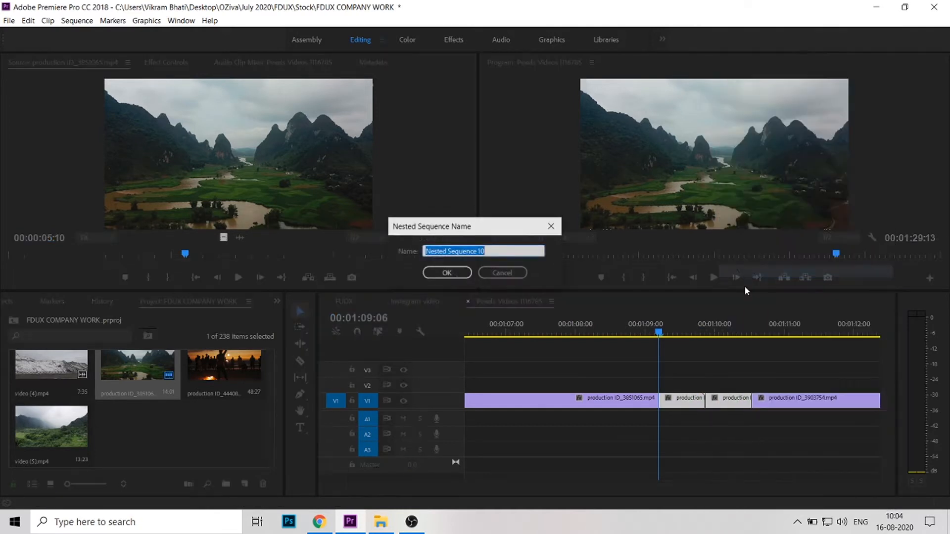
click(451, 276)
click(652, 334)
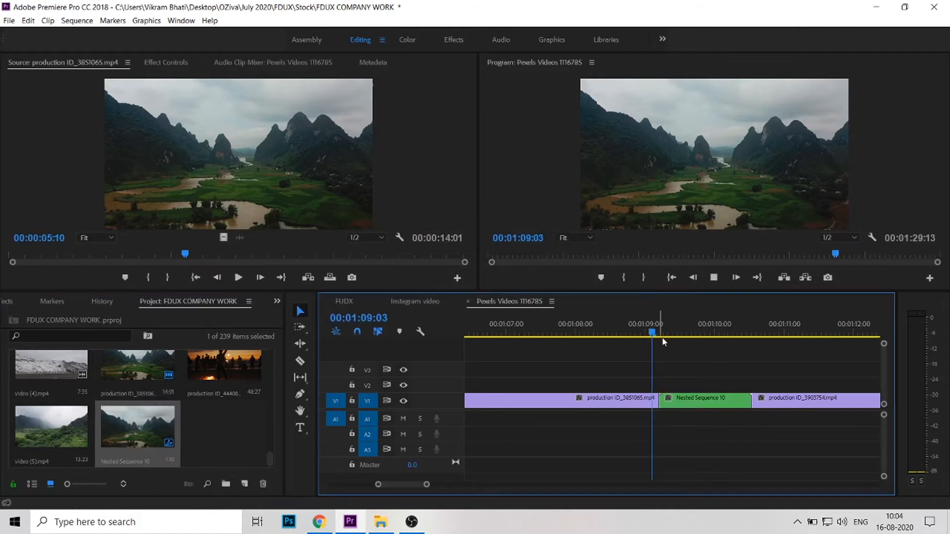
key(space)
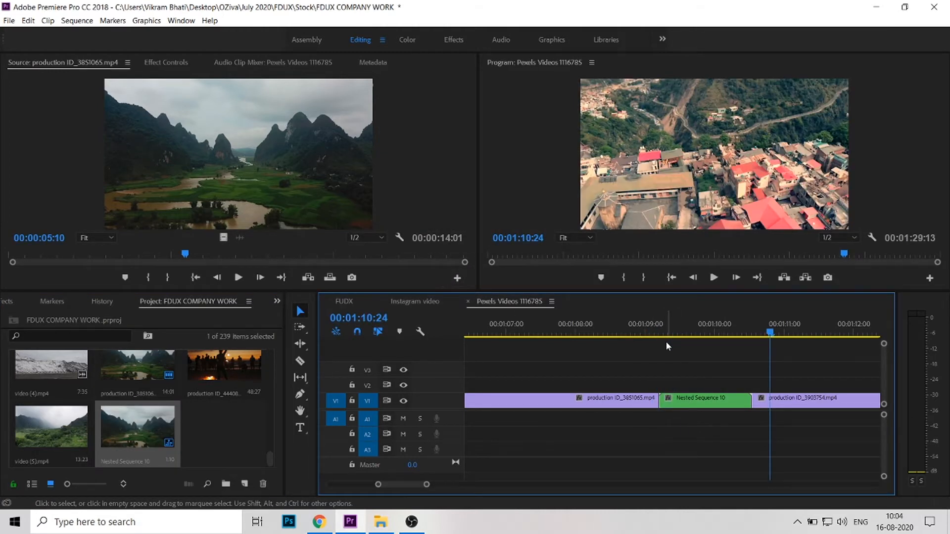
Show the effects list and expand Presets, the 60 Transition WGFX Pack and its WGFX Glitch Transitions folder.
key(shift+7)
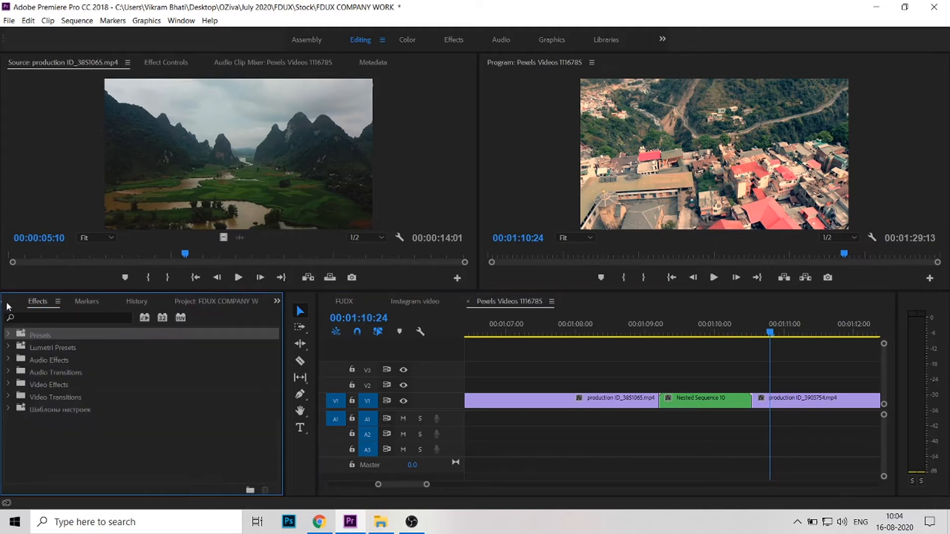
click(8, 335)
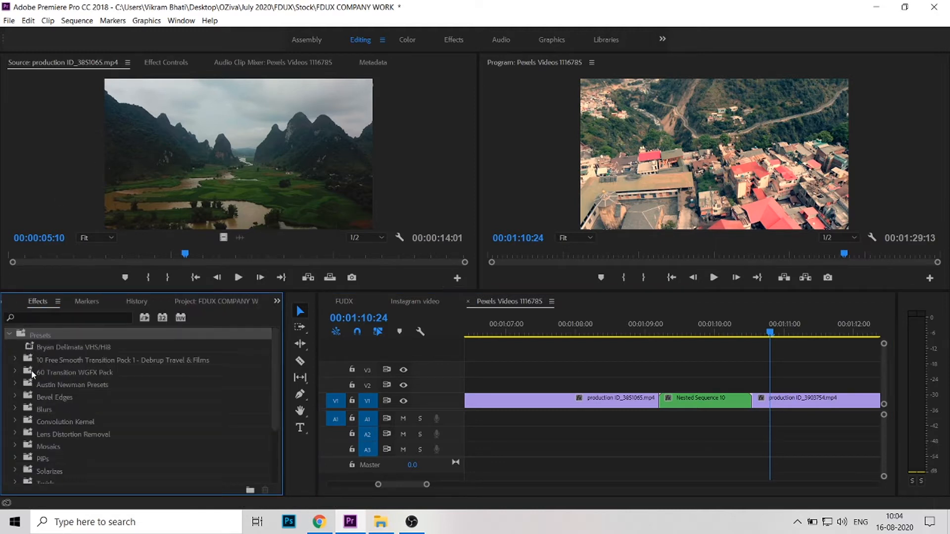
click(16, 373)
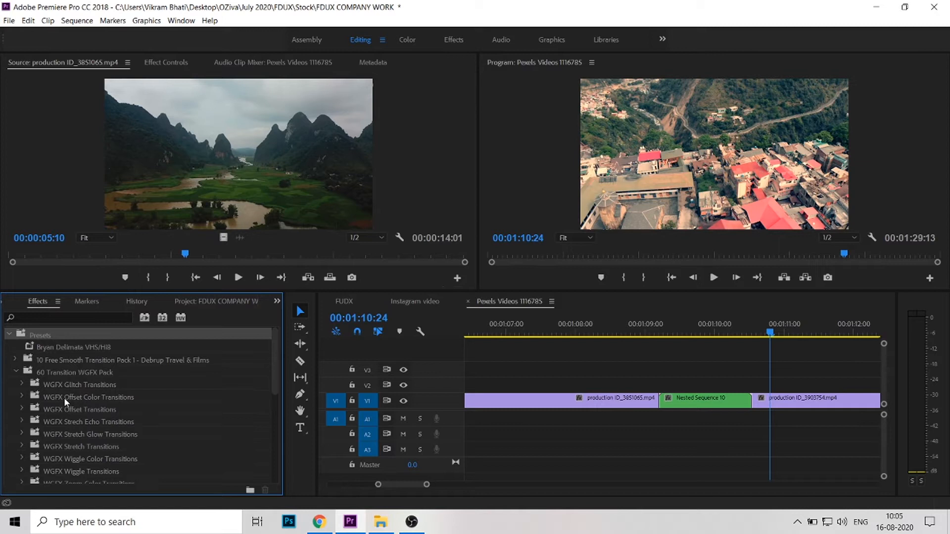
click(22, 385)
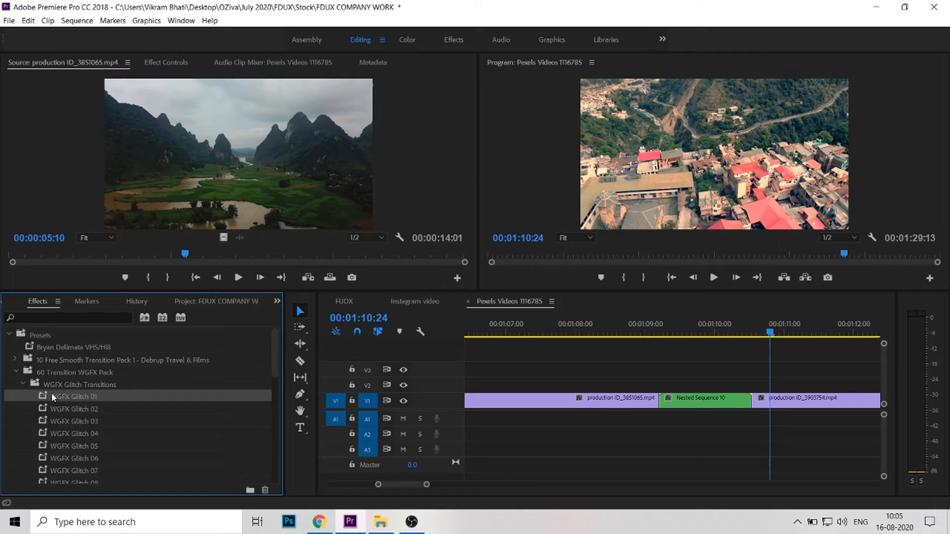
Try the WGFX Glitch 01 preset on the nested sequence and play through the transition.
scroll(51, 397, down, 1)
scroll(50, 397, up, 1)
drag(50, 397, 660, 345)
drag(693, 394, 693, 394)
click(617, 317)
key(space)
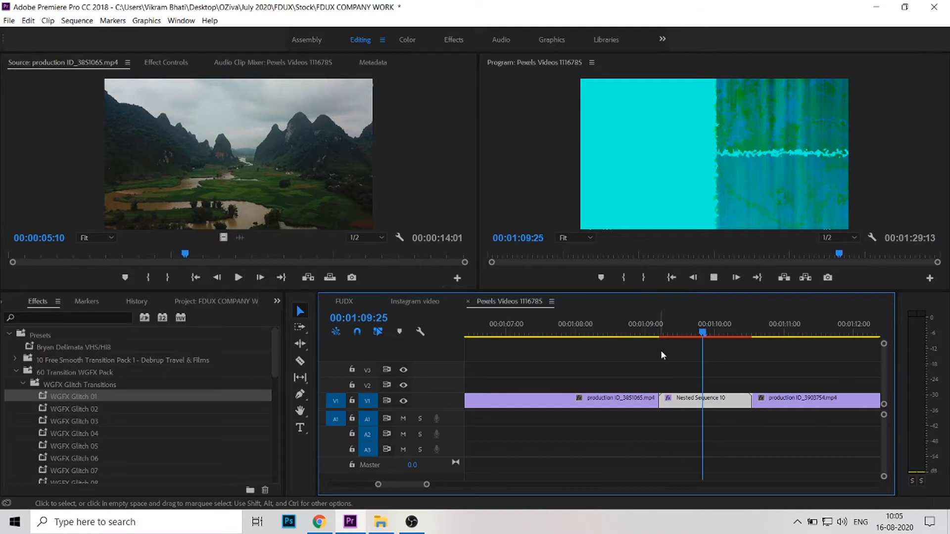
key(space)
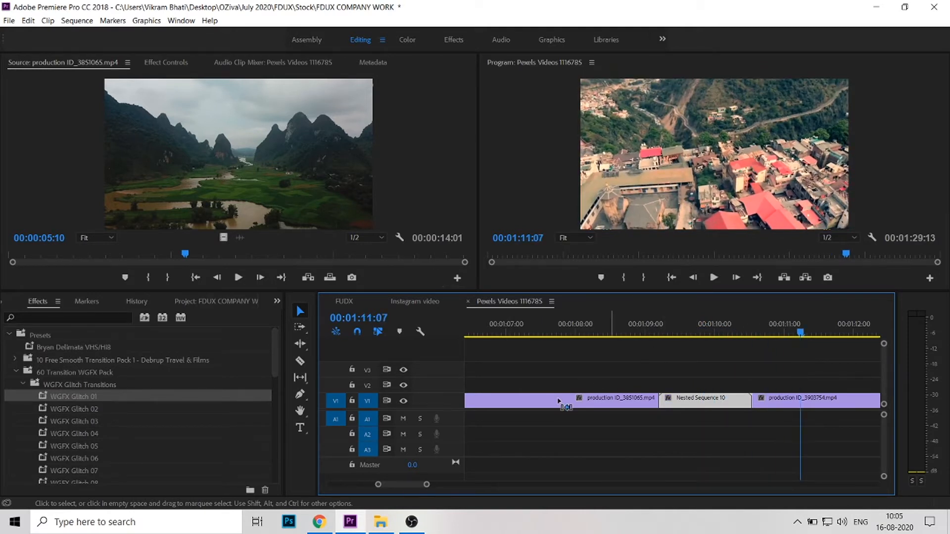
Try the WGFX Glitch 08 preset on the nested sequence, play it back and undo it.
scroll(104, 427, down, 1)
drag(95, 435, 687, 389)
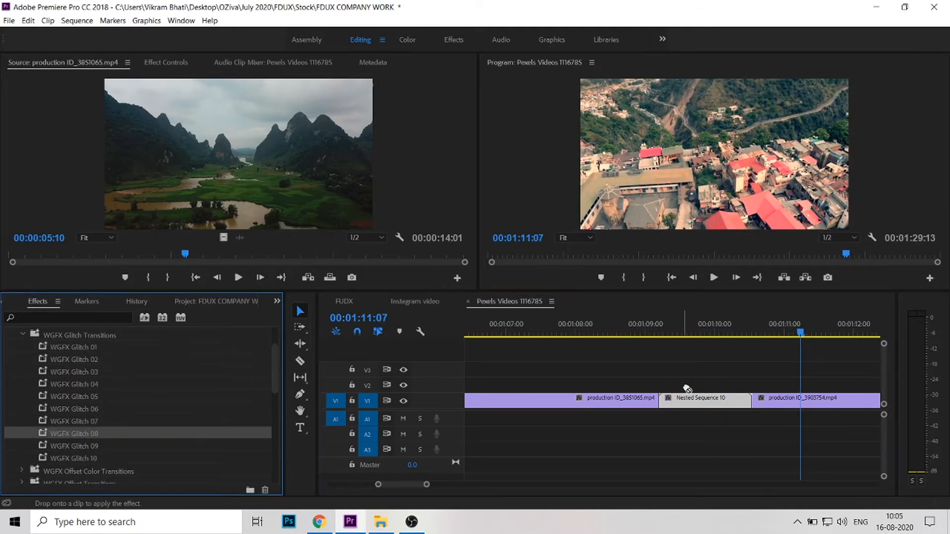
click(643, 323)
key(space)
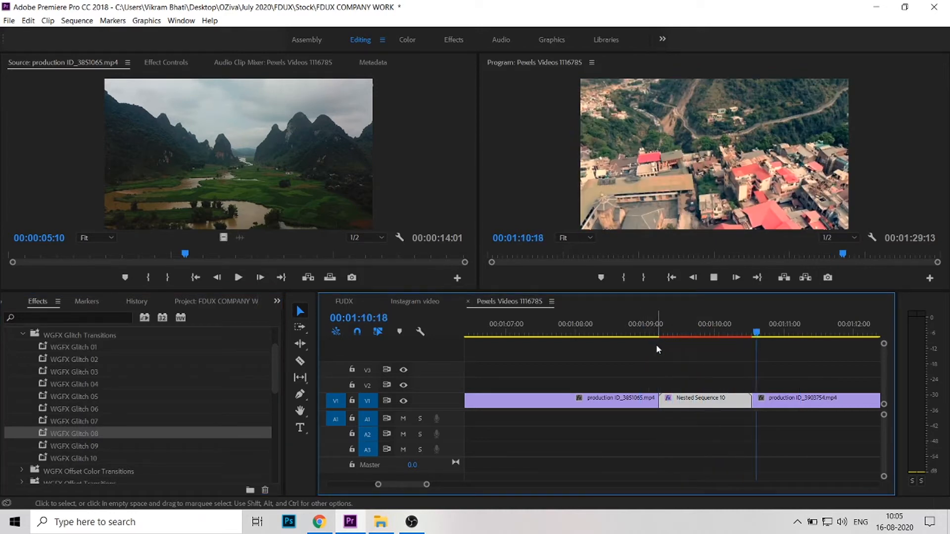
key(space)
key(ctrl+z)
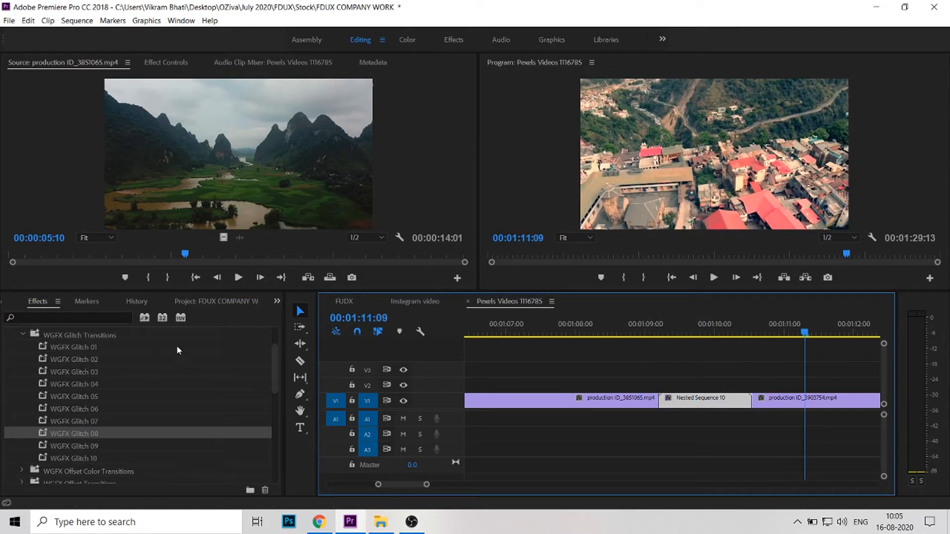
Collapse the WGFX Glitch Transitions folder and expand the WGFX Offset Color Transitions folder.
scroll(15, 384, up, 2)
click(24, 384)
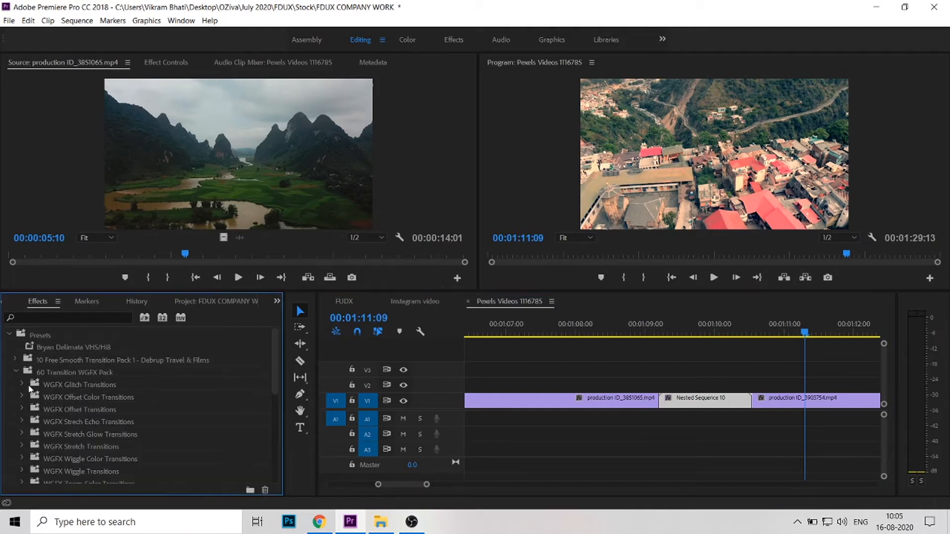
scroll(22, 378, down, 1)
click(22, 374)
Try the Offset Color 01 preset on the nested sequence and play through the transition.
click(42, 387)
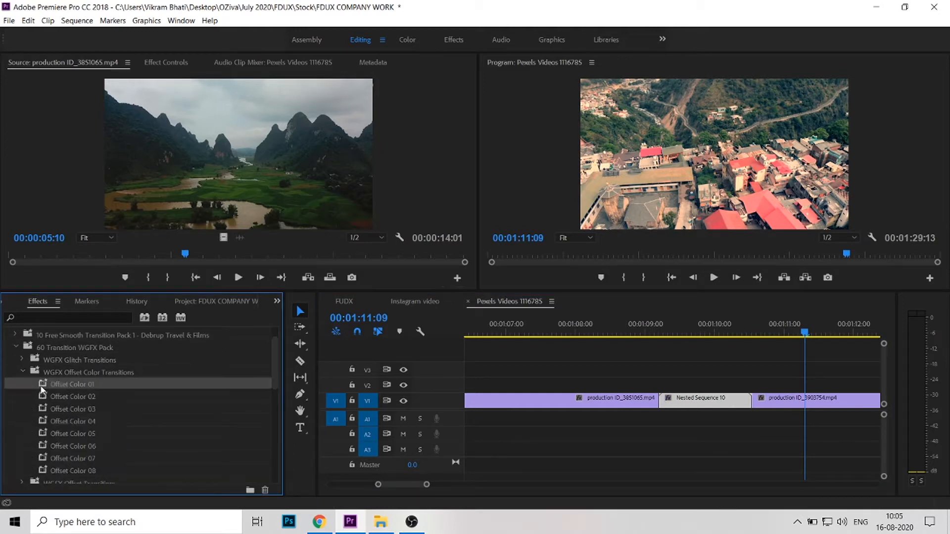
drag(700, 394, 701, 396)
click(631, 334)
key(space)
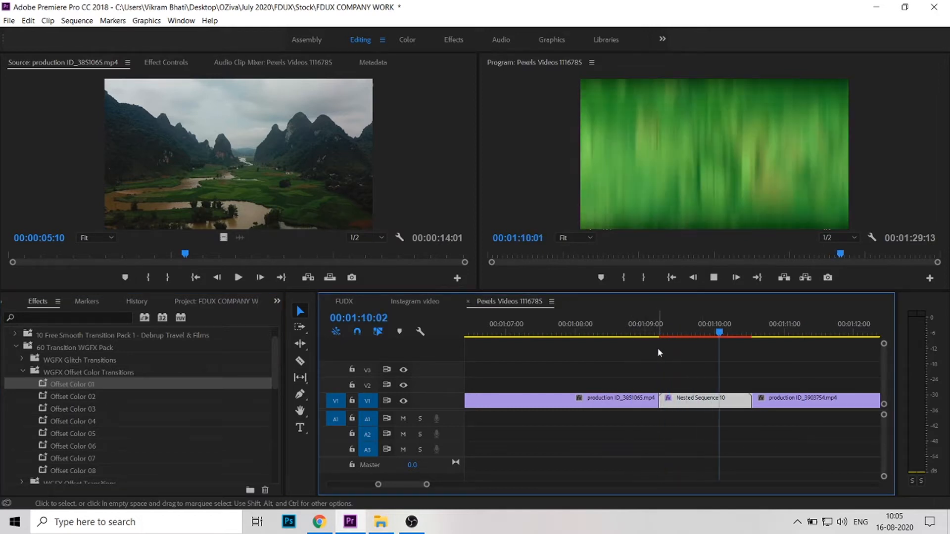
key(space)
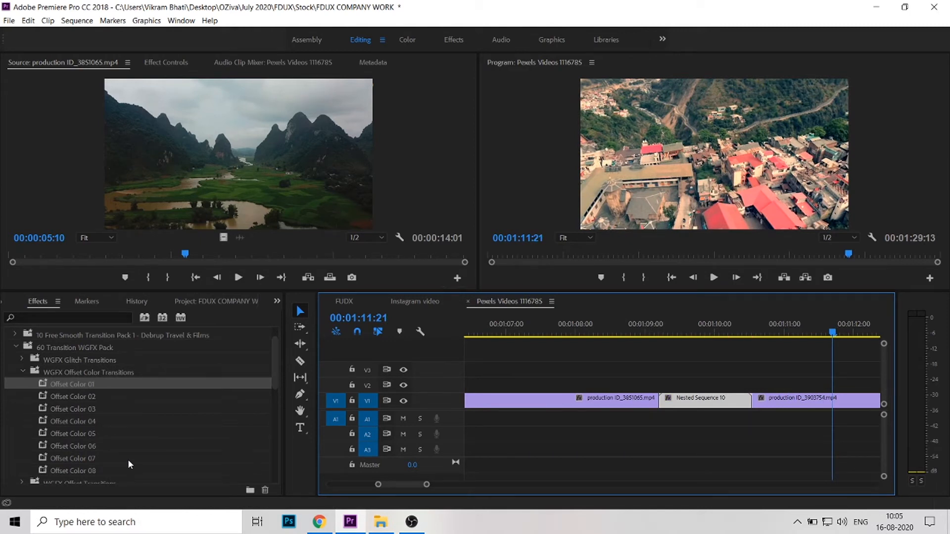
Try the Offset Color 07 preset on the nested sequence and play through the transition.
drag(52, 460, 703, 389)
click(646, 328)
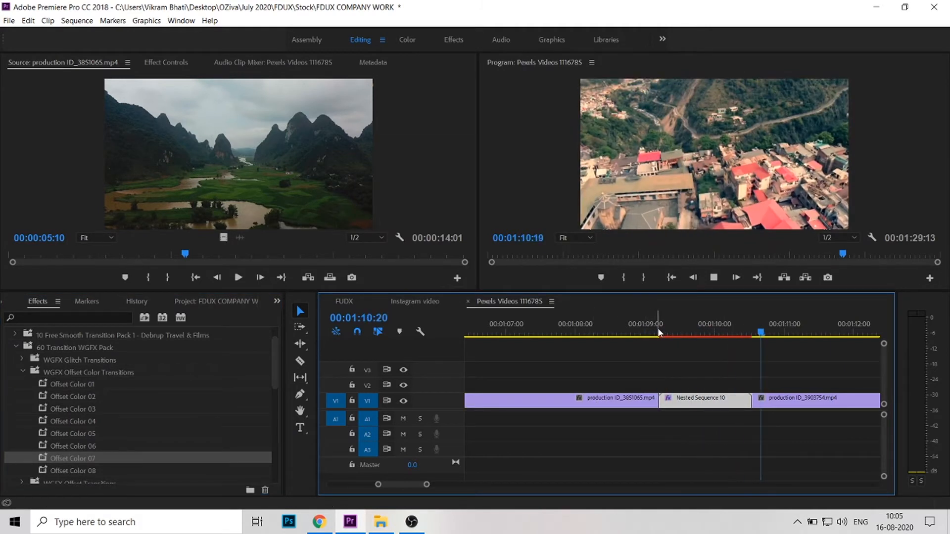
Expand the WGFX Offset Transitions folder, then try the WGFX Offset 02 preset on the nested sequence and play it back.
click(27, 373)
click(24, 384)
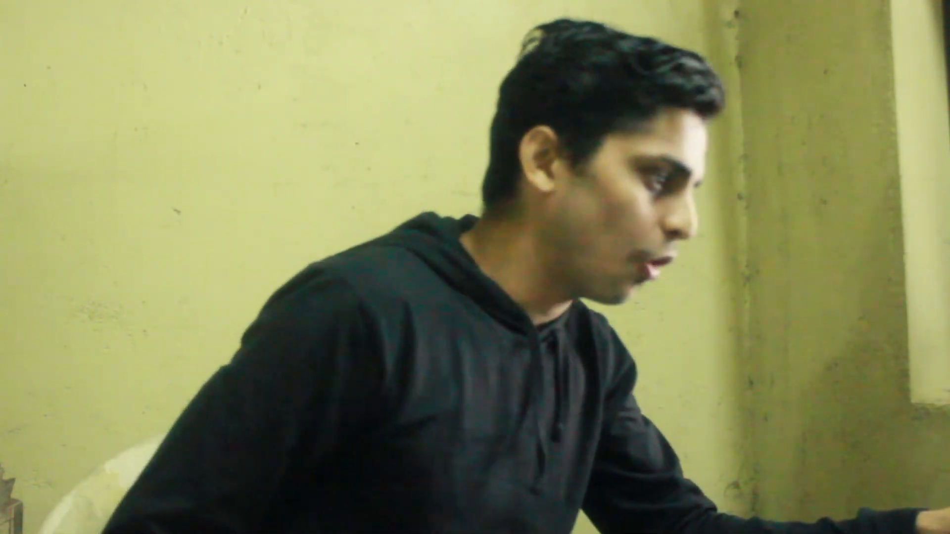
click(63, 412)
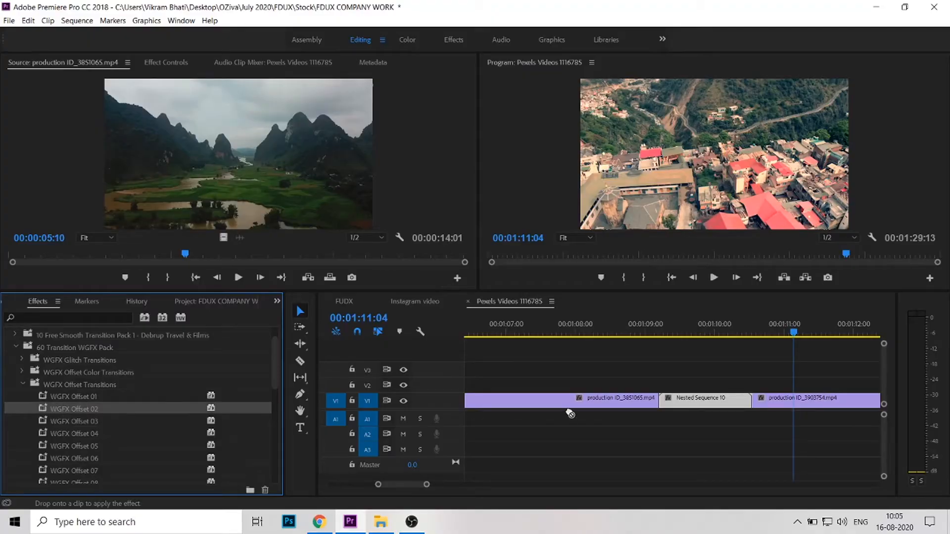
drag(721, 395, 722, 396)
click(615, 329)
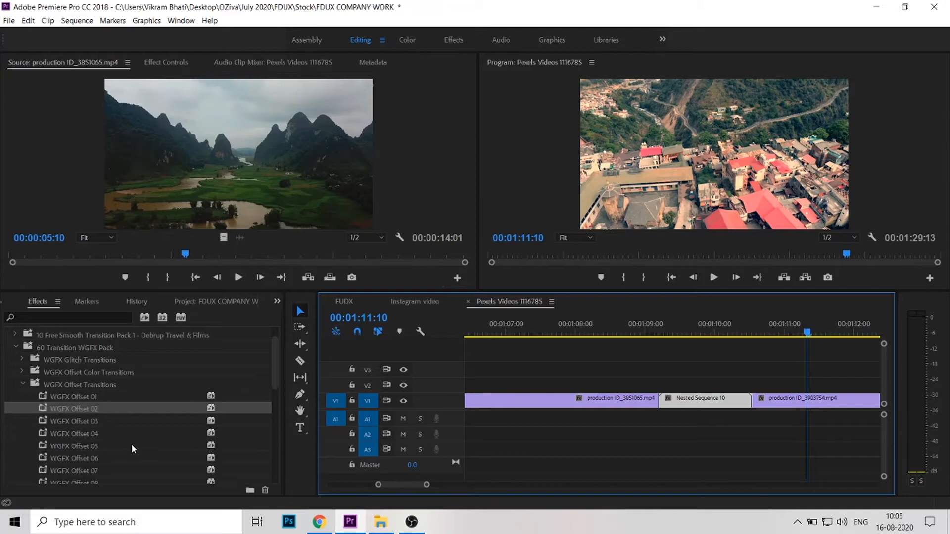
Try the WGFX Offset 07 preset on the nested sequence and play through the transition.
click(71, 475)
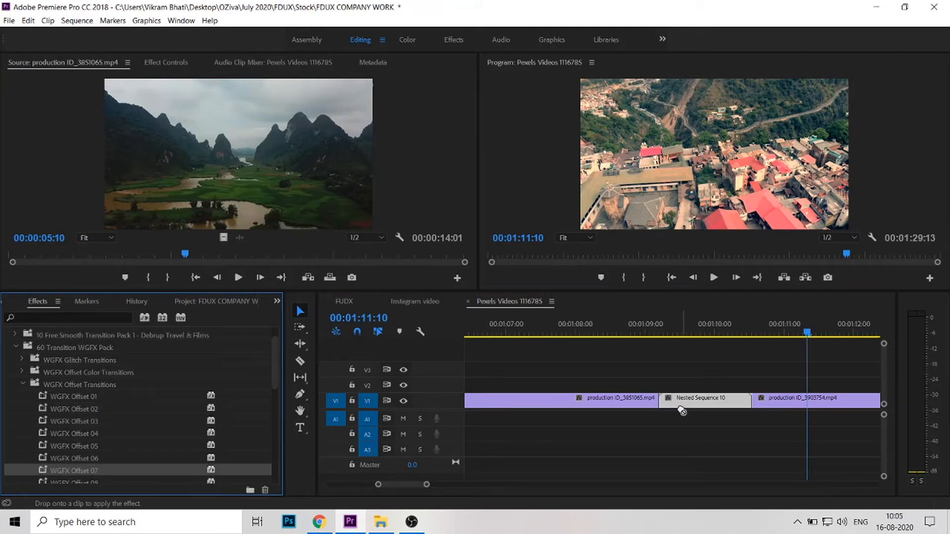
drag(685, 410, 685, 410)
click(612, 329)
key(space)
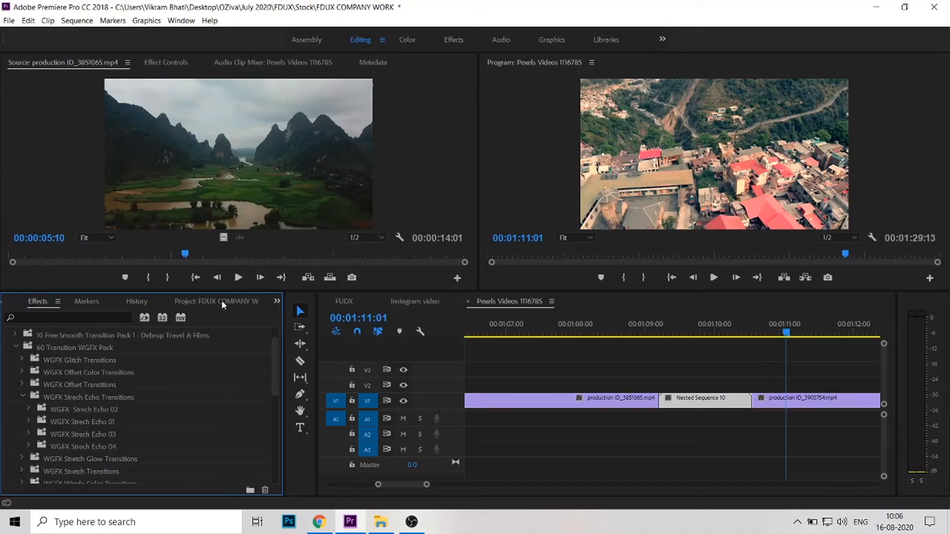
Create a 1280 x 720 adjustment layer at 30.00 fps with square pixels in the project.
click(221, 300)
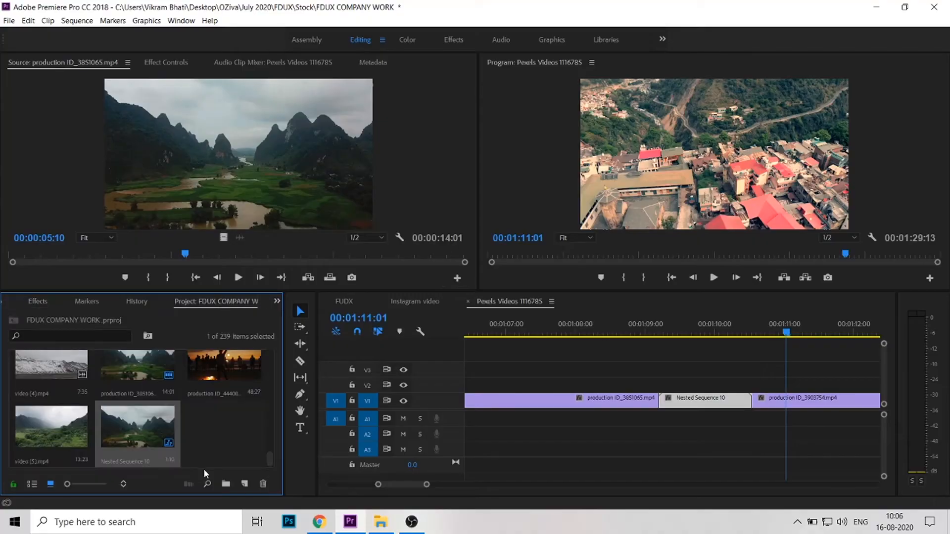
click(242, 483)
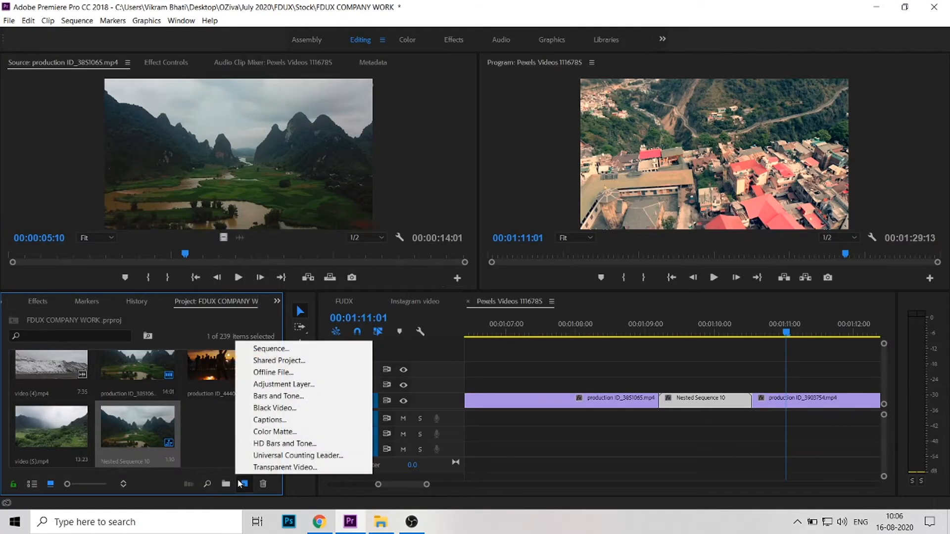
click(294, 385)
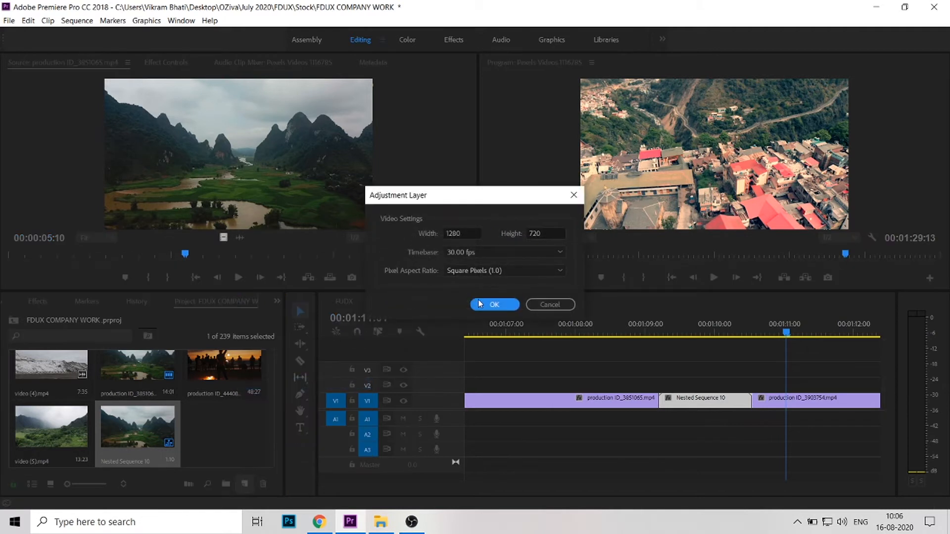
click(479, 304)
Place the adjustment layer on V2 and cut away the parts extending beyond both ends of the nested sequence.
drag(228, 420, 567, 386)
key(c)
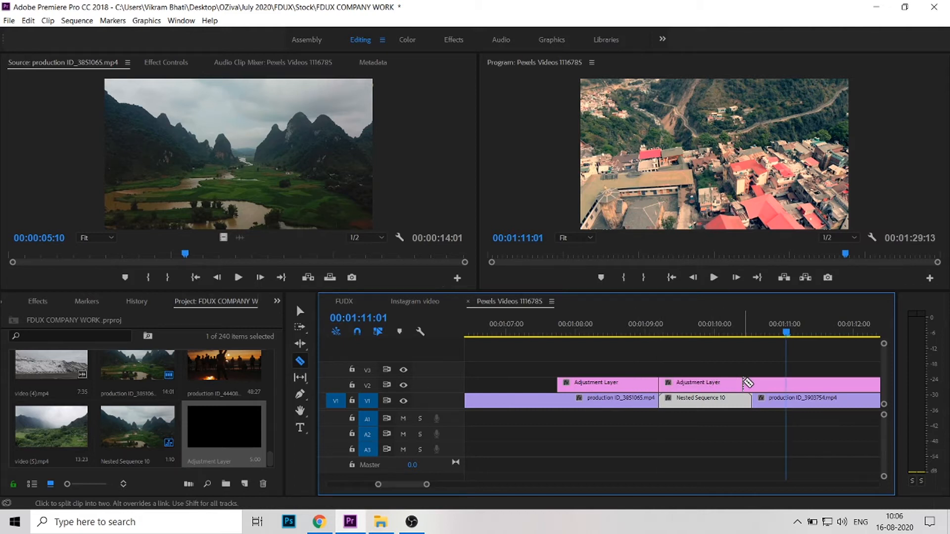
click(752, 386)
key(v)
click(569, 384)
key(Delete)
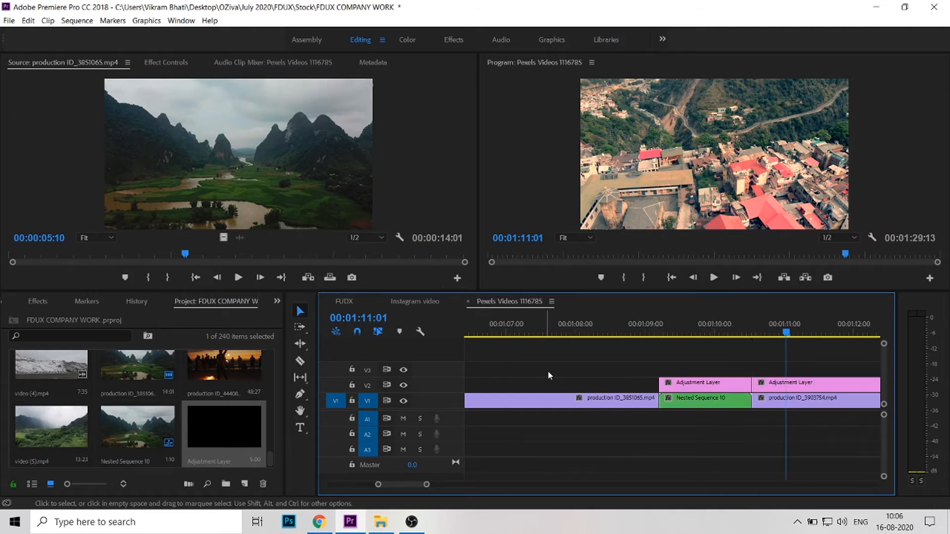
click(815, 382)
key(Delete)
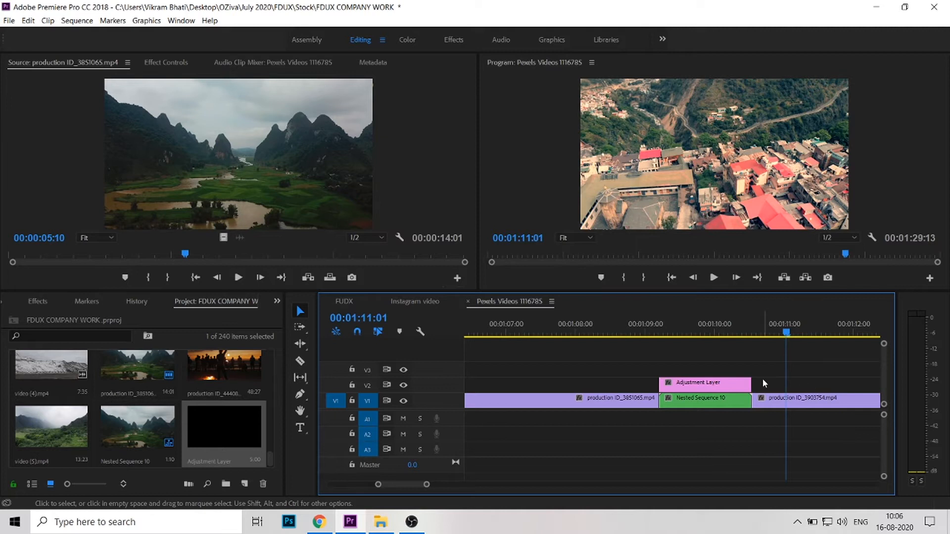
Duplicate the trimmed adjustment layer onto V3, directly above the one on V2.
click(705, 390)
drag(707, 392, 701, 367)
click(682, 322)
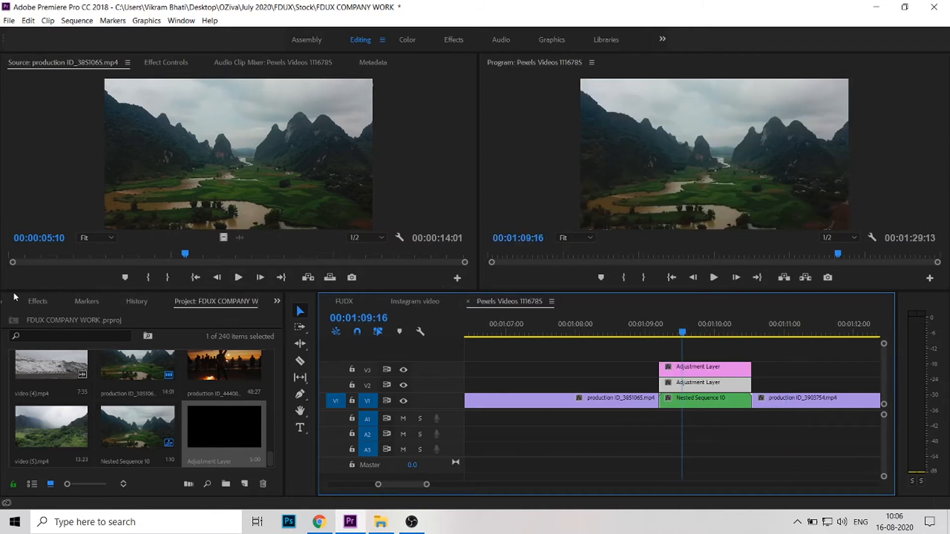
Try WGFX Strech Echo 02 with its Top preset on the V3 adjustment layer and Bottom on V2, and play the transition.
click(37, 301)
click(29, 409)
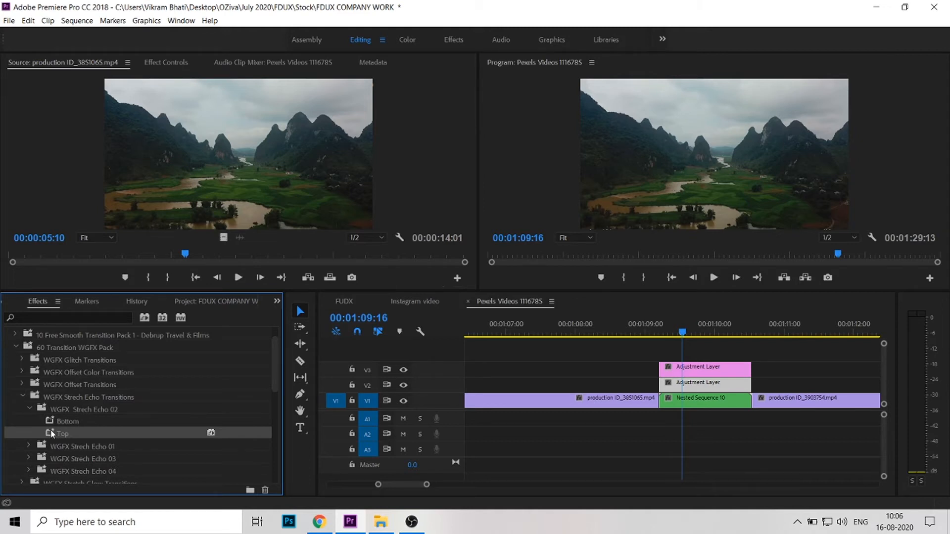
drag(51, 433, 663, 374)
drag(72, 420, 634, 397)
drag(626, 324, 571, 323)
key(space)
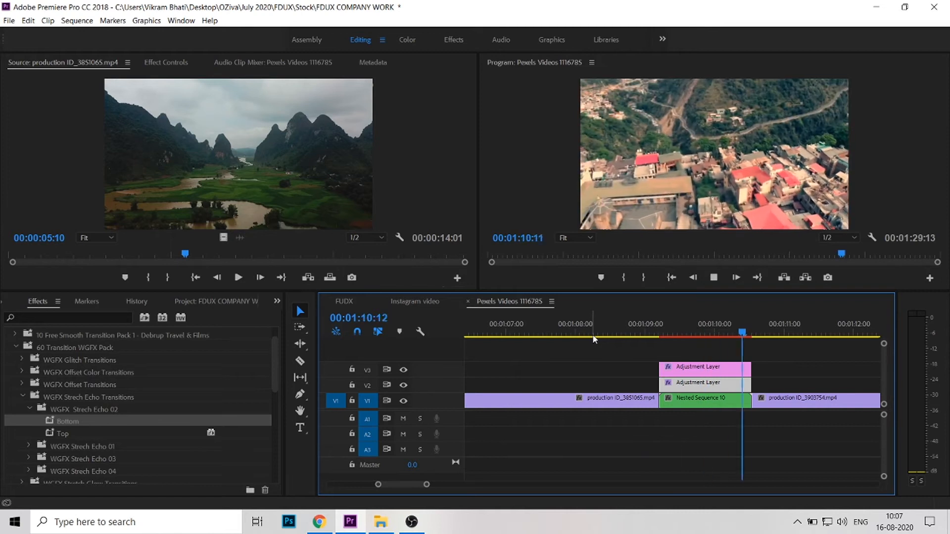
key(space)
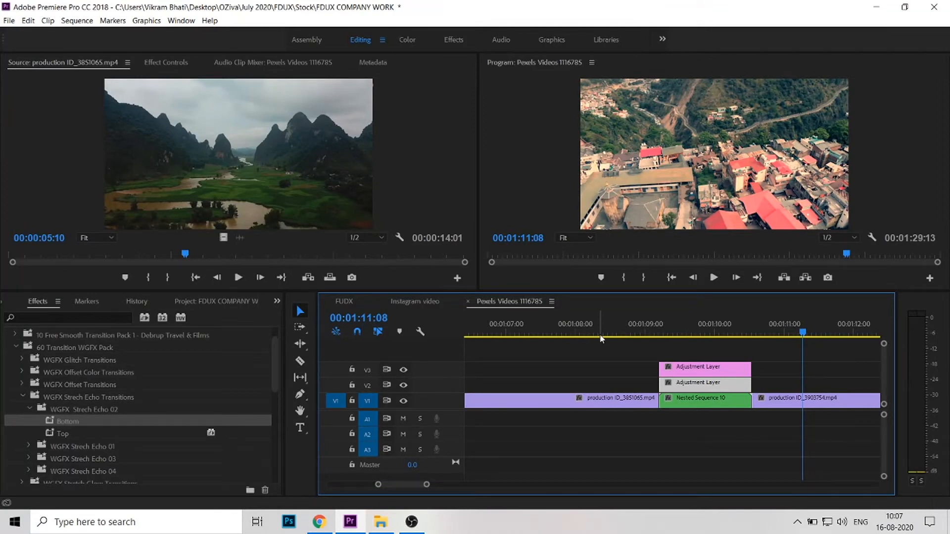
Try WGFX Strech Echo 02 with Bottom on the V3 adjustment layer and Top on V2, play it back and undo it.
drag(73, 427, 703, 369)
click(50, 434)
drag(49, 433, 663, 383)
click(594, 324)
key(space)
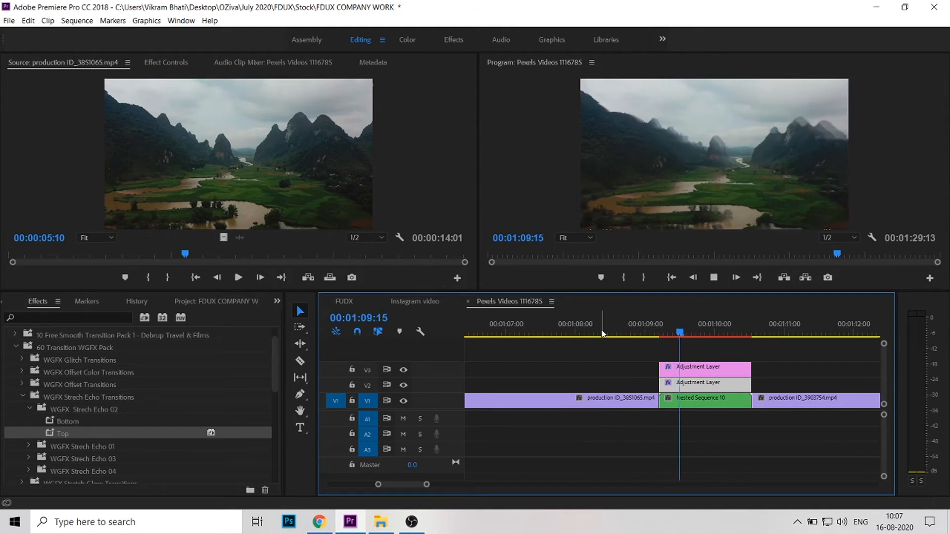
key(space)
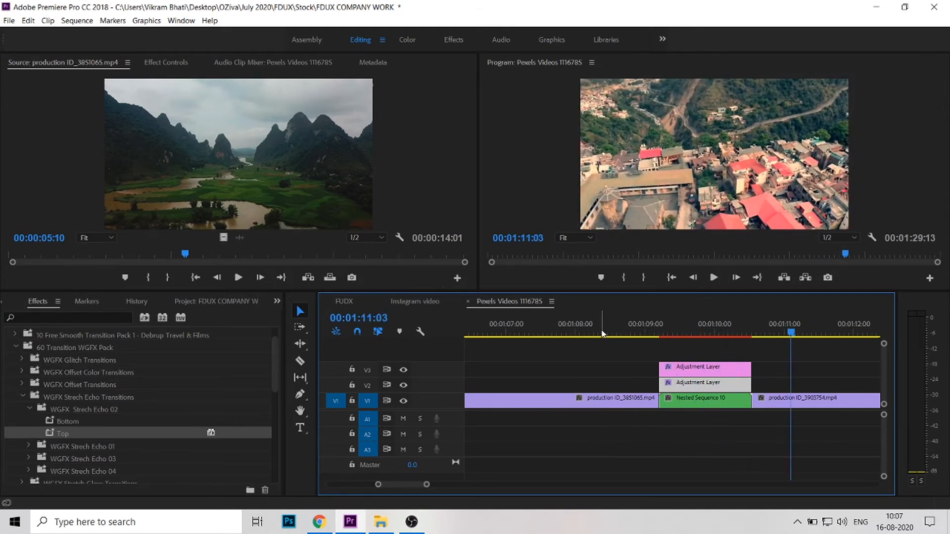
key(ctrl+z)
key(ctrl+z)
Open the WGFX Zoom 01 folder under WGFX Zoom Transitions and try its Top and Bottom presets on the two adjustment layers.
click(23, 397)
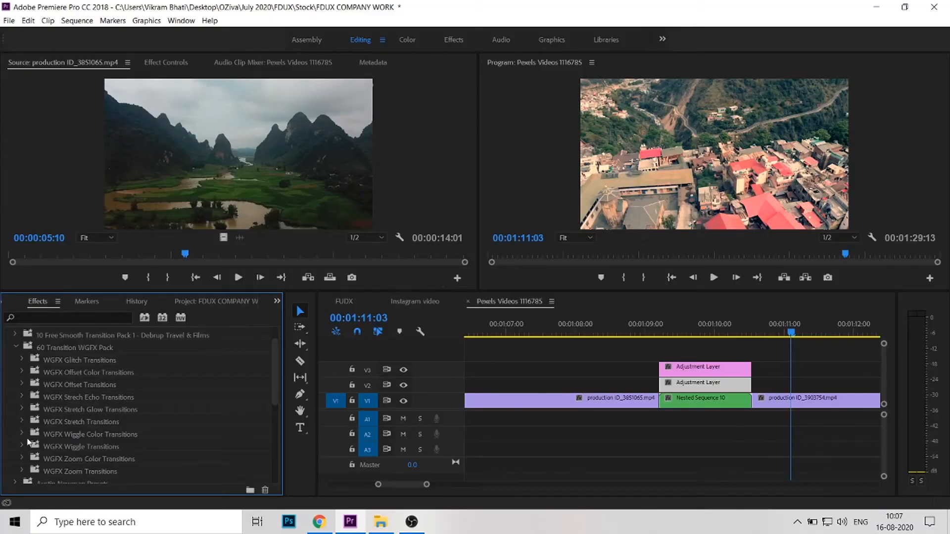
click(30, 456)
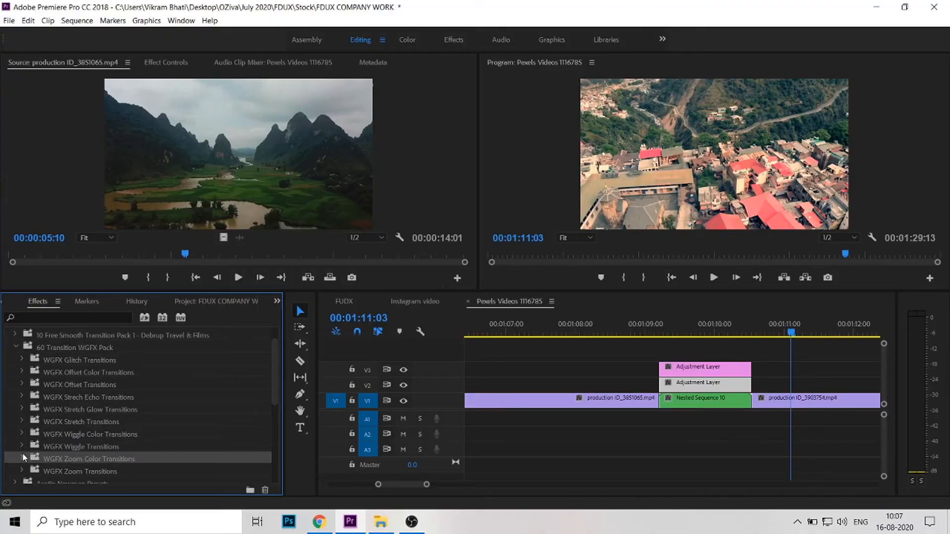
click(22, 467)
scroll(69, 443, down, 2)
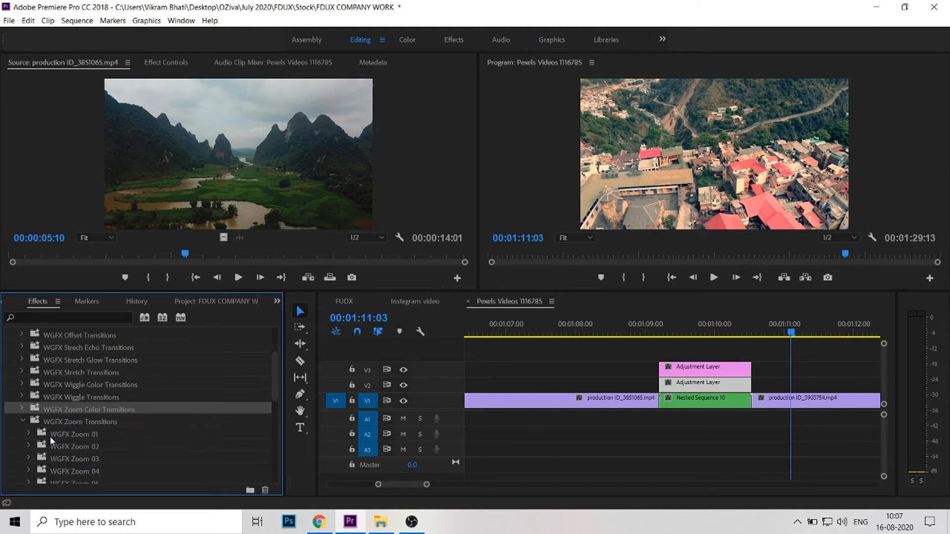
click(29, 433)
scroll(30, 432, down, 1)
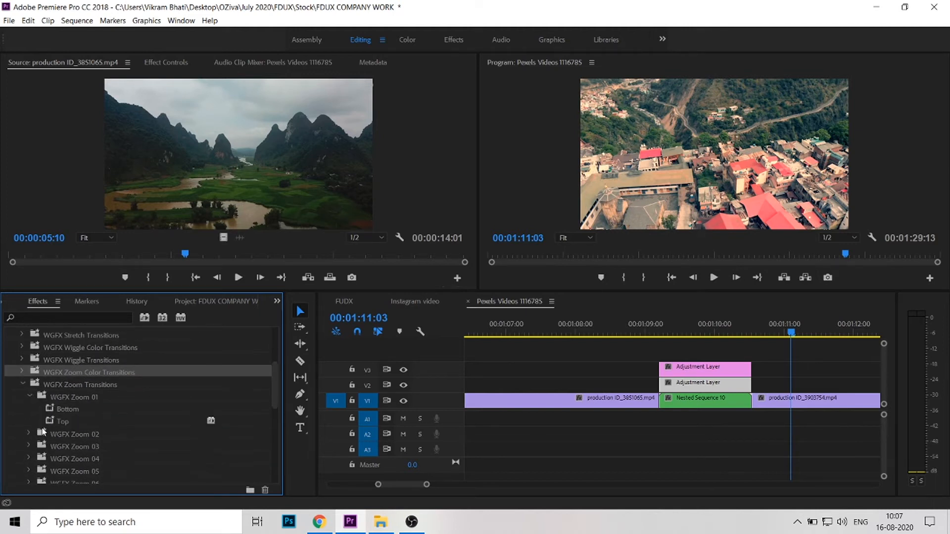
click(49, 411)
drag(55, 421, 703, 385)
click(598, 326)
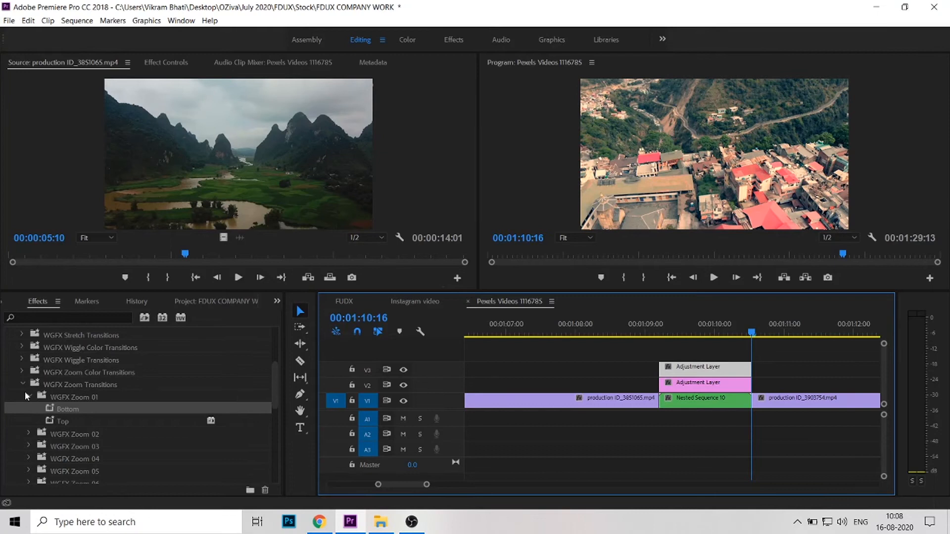
Try WGFX Zoom 08 with Top on the V3 adjustment layer and Bottom on V2, and play through the transition.
click(26, 396)
scroll(26, 410, down, 3)
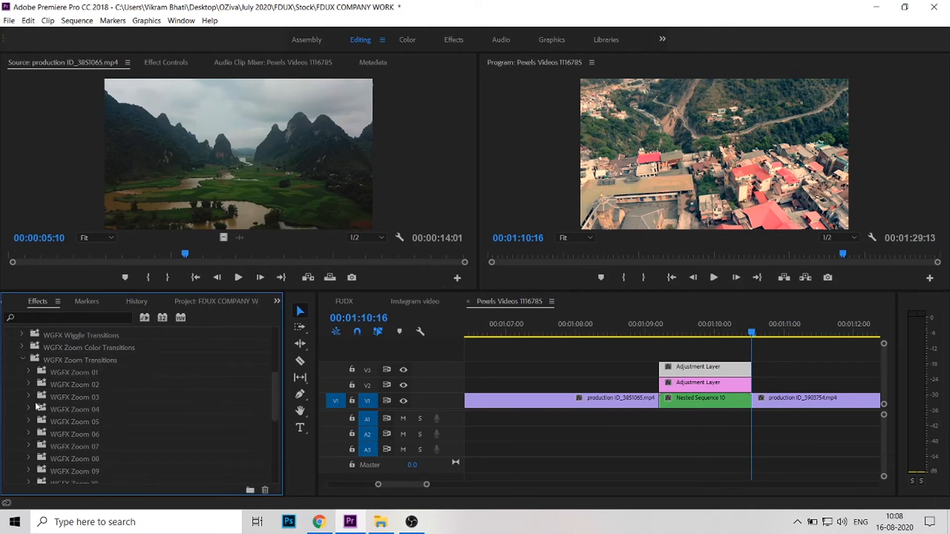
click(27, 421)
drag(57, 448, 663, 375)
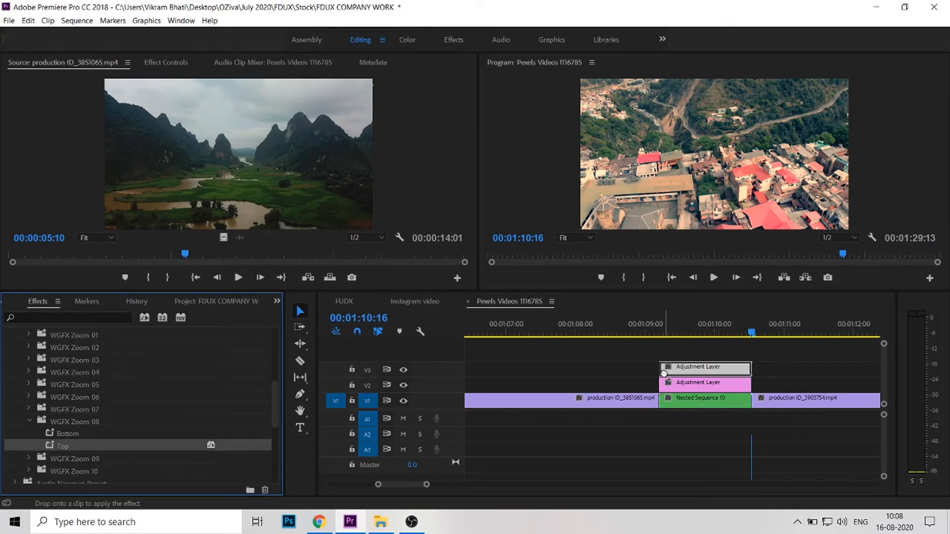
drag(79, 429, 743, 384)
click(625, 330)
key(space)
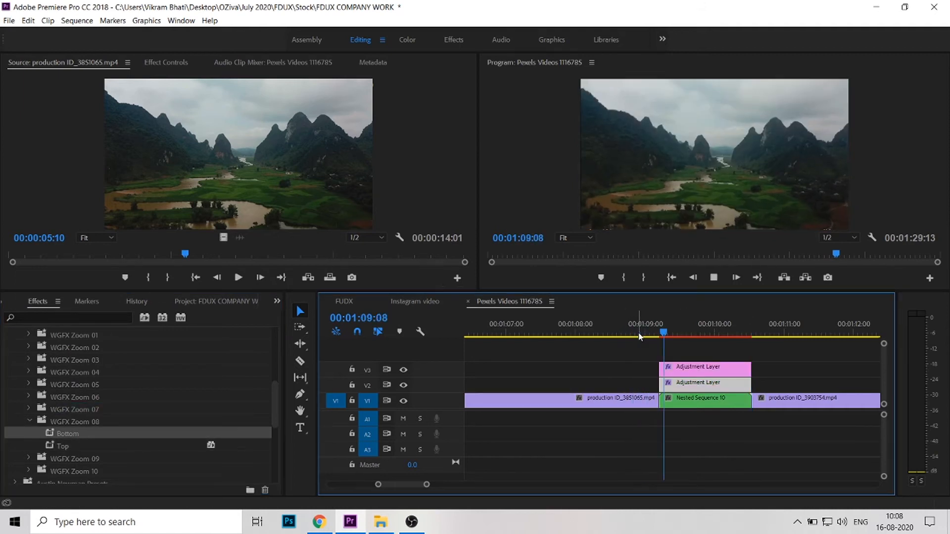
key(space)
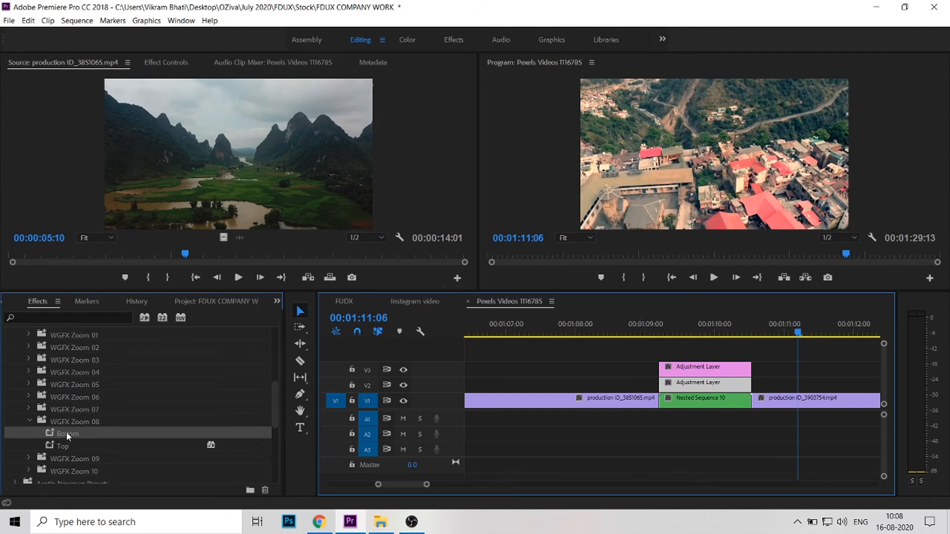
Try WGFX Zoom 08 with Bottom on the V3 adjustment layer and Top on V2, and play through the transition.
click(55, 447)
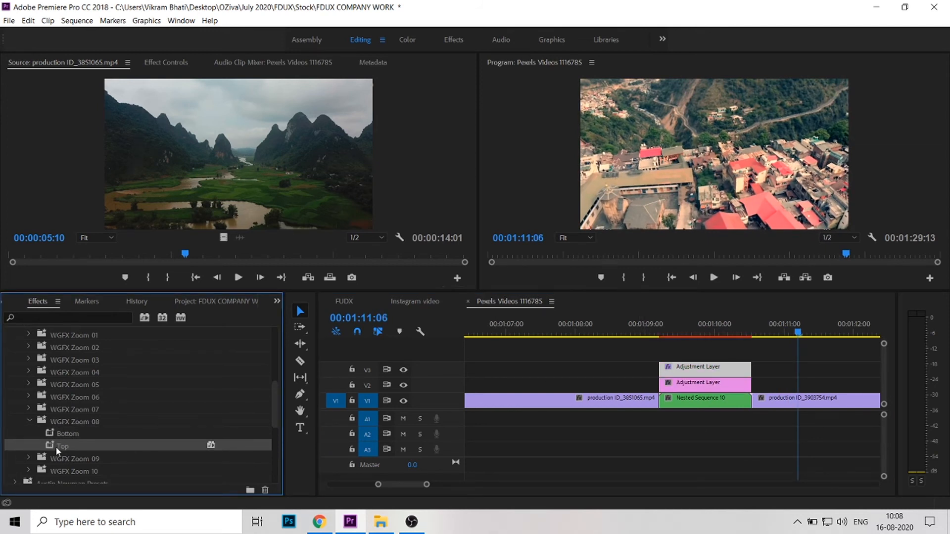
click(579, 322)
key(space)
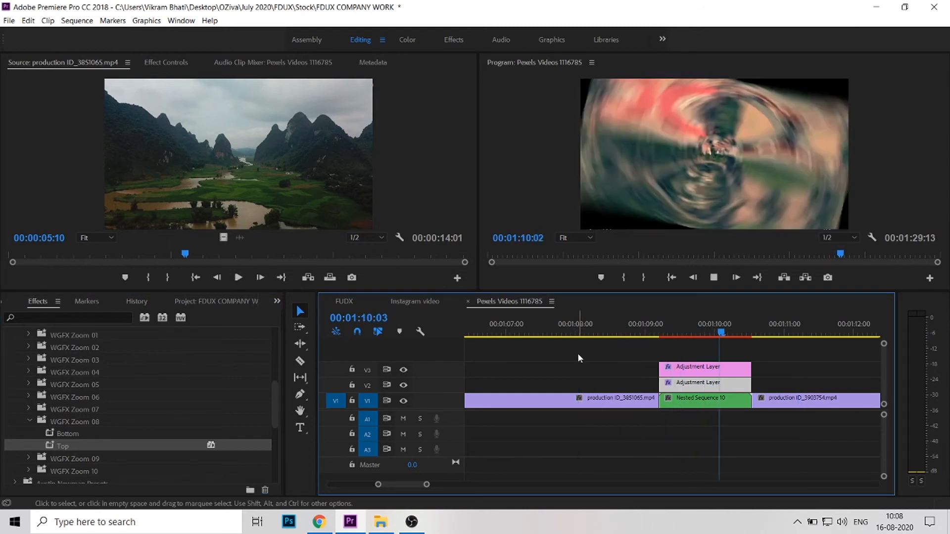
key(space)
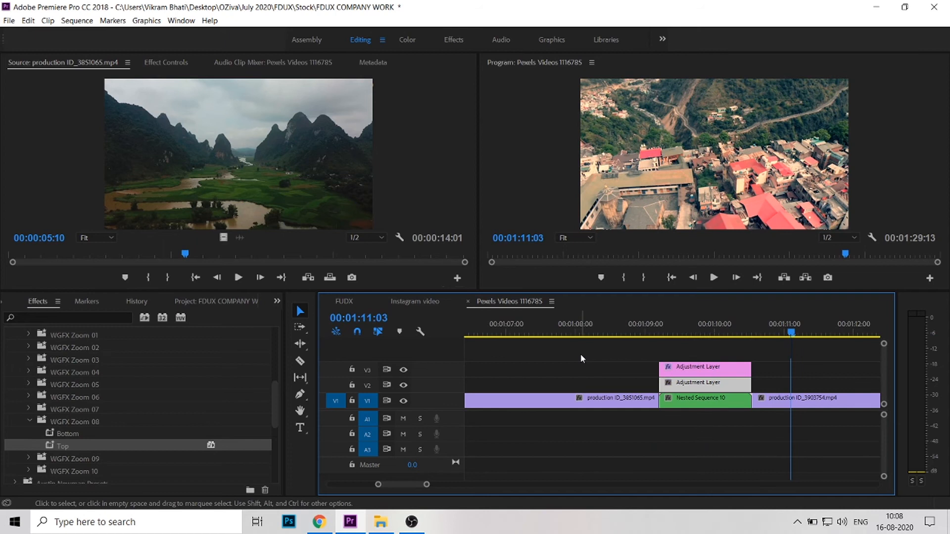
Collapse the WGFX Zoom 08 folder and expand the WGFX Wiggle 02 folder under WGFX Wiggle Transitions.
click(25, 421)
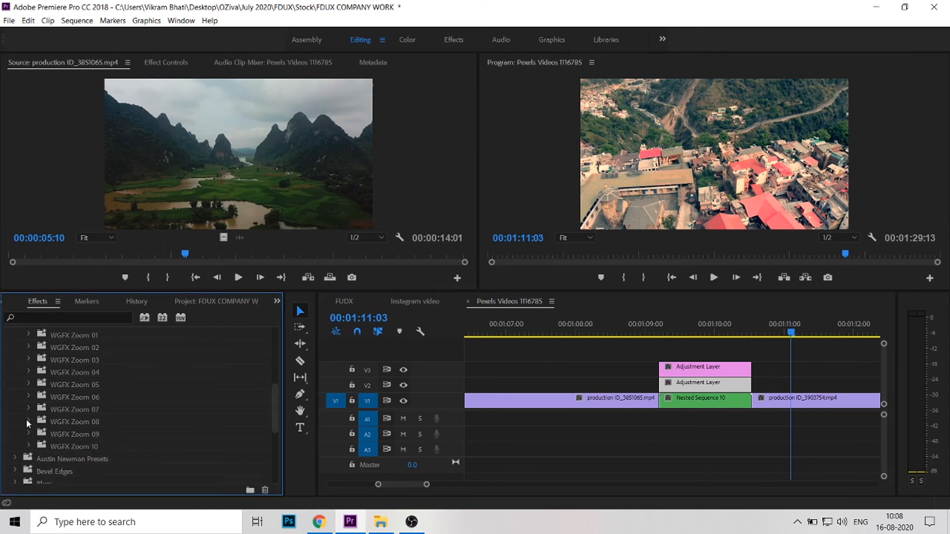
click(29, 419)
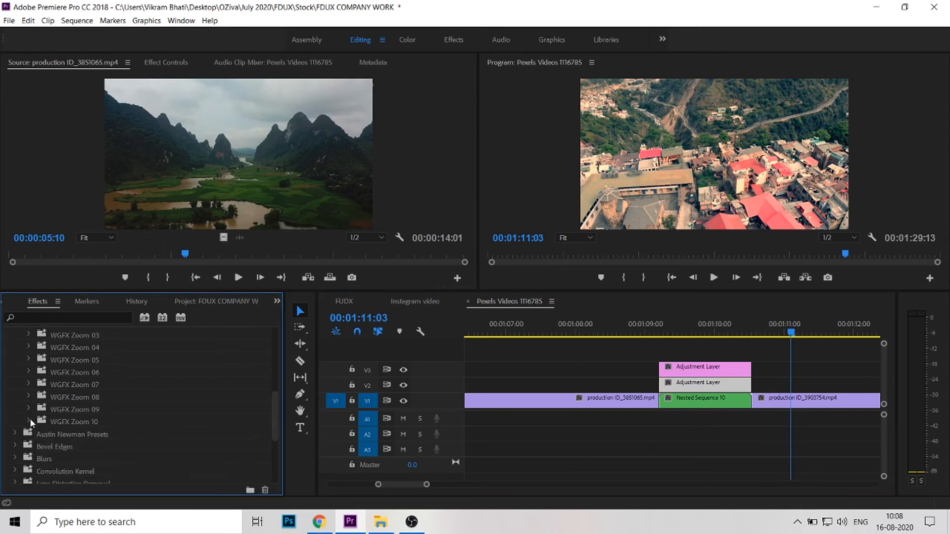
scroll(29, 418, up, 3)
click(22, 359)
click(29, 397)
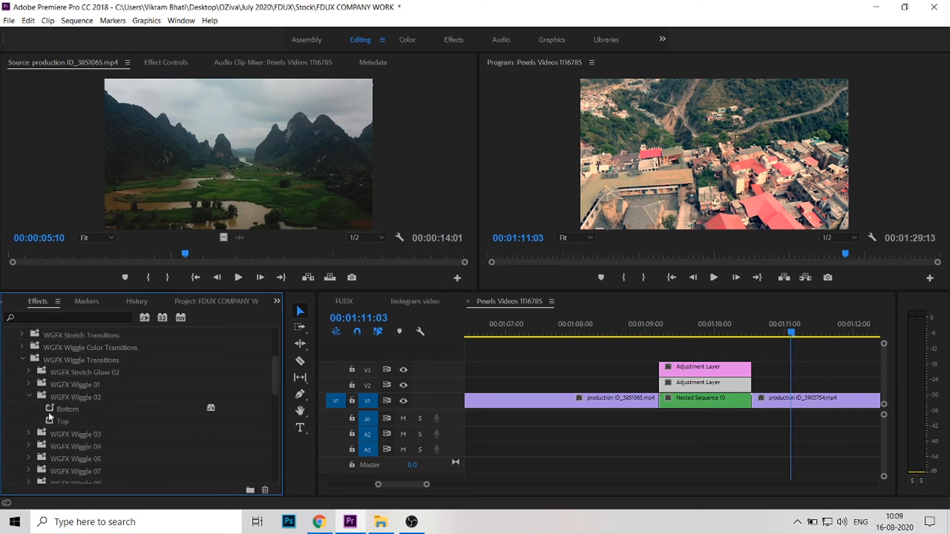
Apply the WGFX Wiggle 02 Top preset to the V3 adjustment layer and Bottom to V2, and play through the transition.
click(49, 410)
drag(49, 417, 703, 369)
drag(80, 402, 668, 368)
click(620, 328)
key(space)
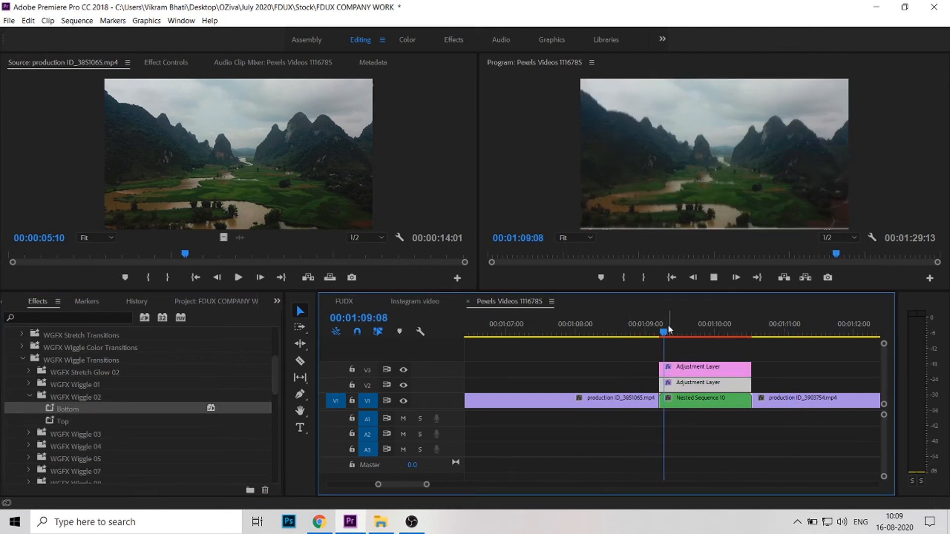